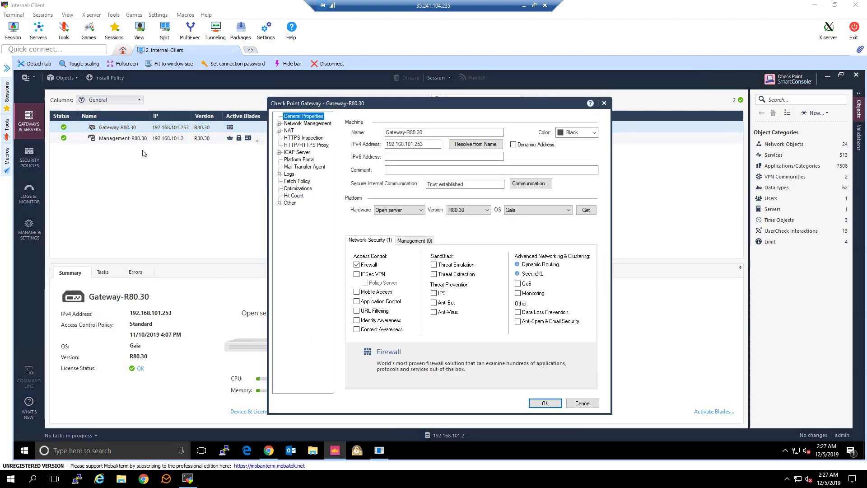
- Turn on the Application Control and URL Filtering blades for Gateway-R80.30 and save
click(381, 301)
click(374, 311)
click(543, 402)
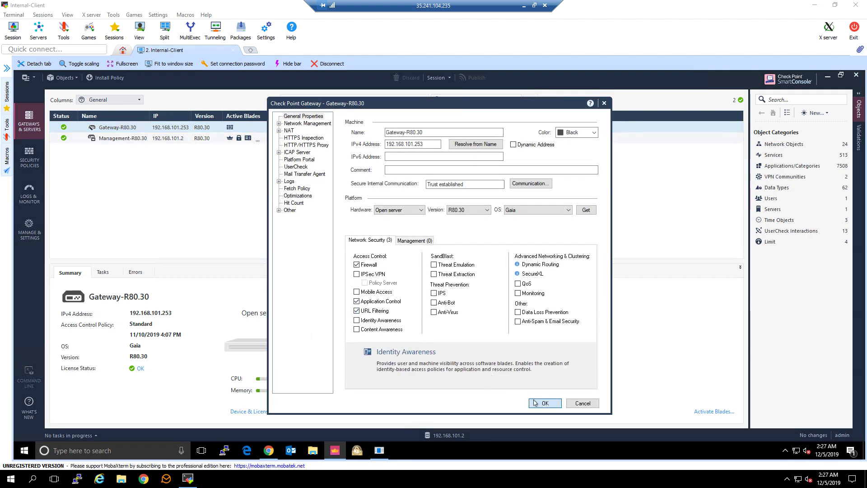
- Highlight the Step 2 line yellow in the Word checklist and return to SmartConsole
mouse_move(268, 450)
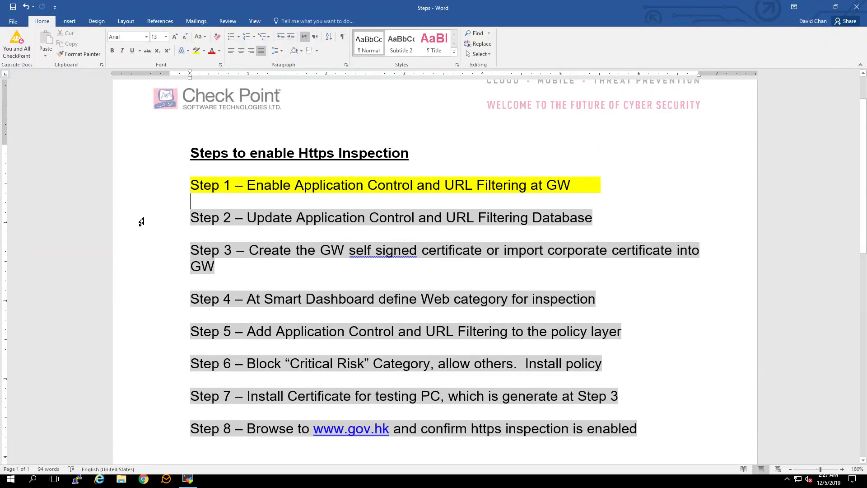
click(140, 221)
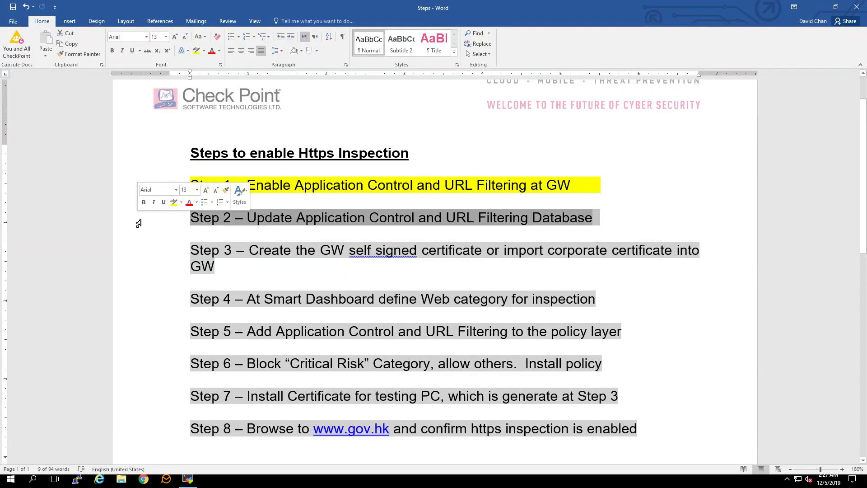
click(196, 51)
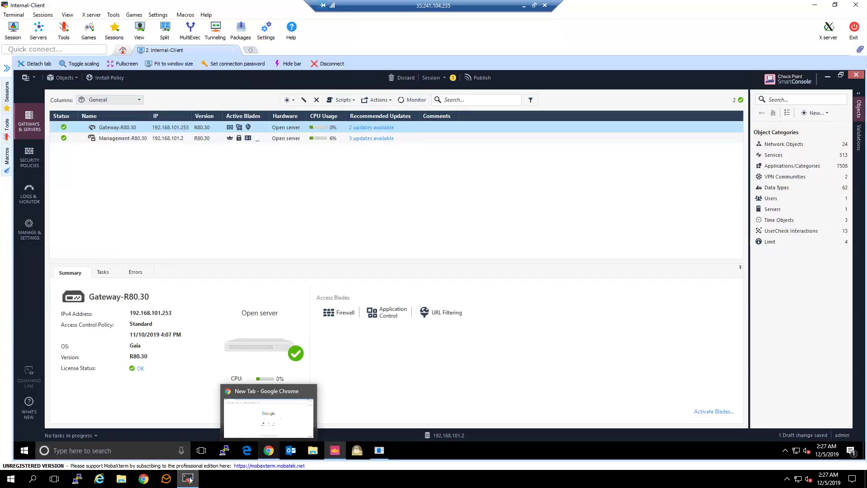
click(188, 478)
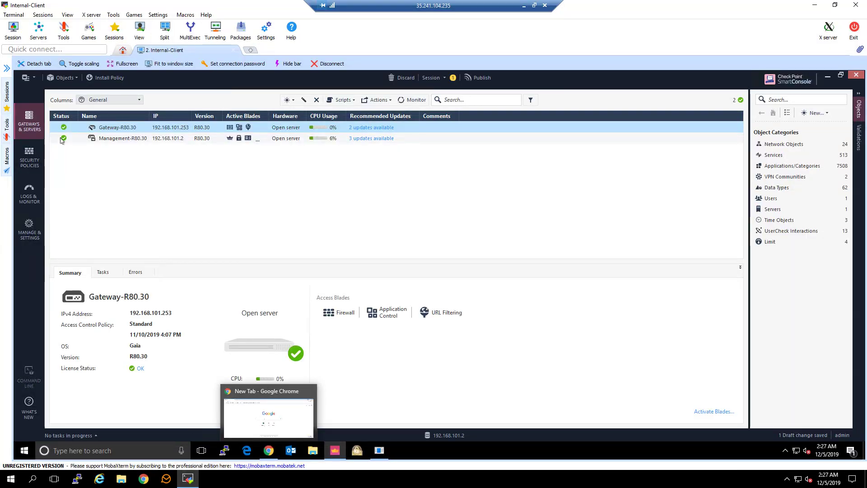
- Launch the Management Update for Application Control & URL Filtering under Security Policies > Updates
click(30, 157)
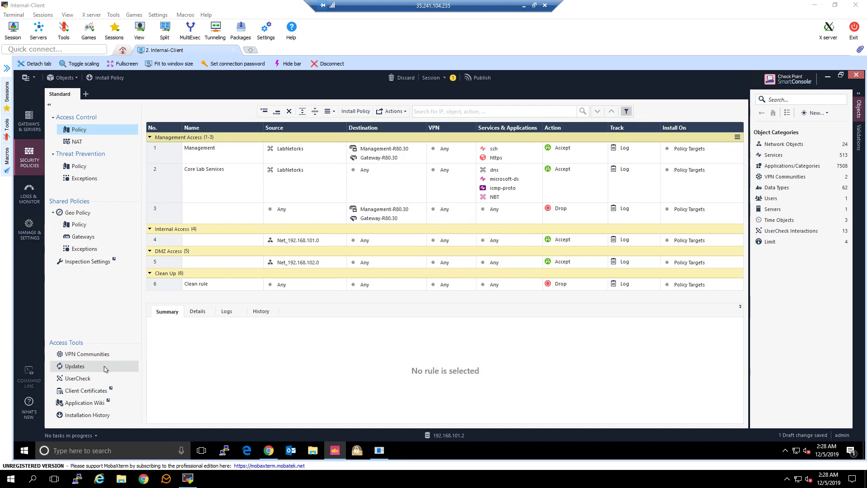
click(104, 369)
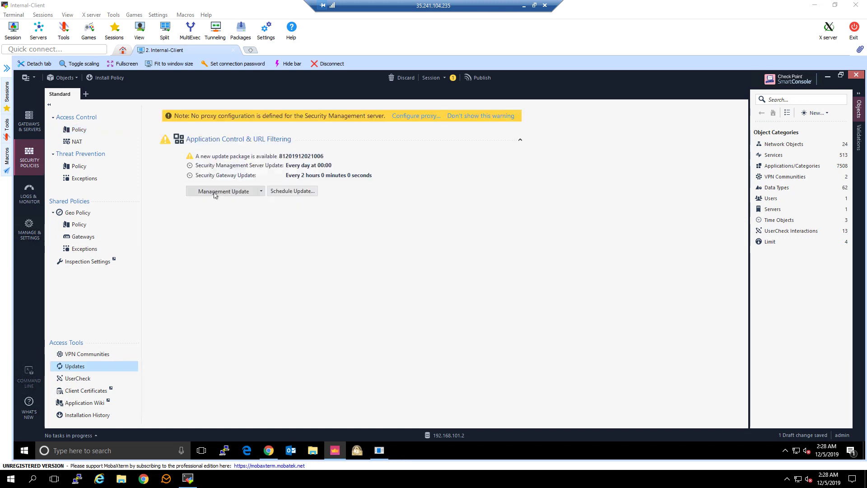
click(215, 191)
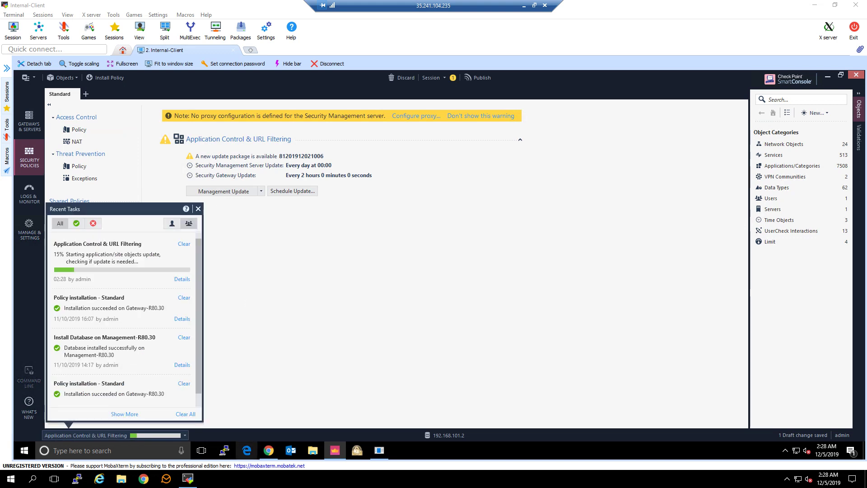
- Highlight the Step 3 paragraph yellow in the Word checklist and return to SmartConsole
key(alt+Tab)
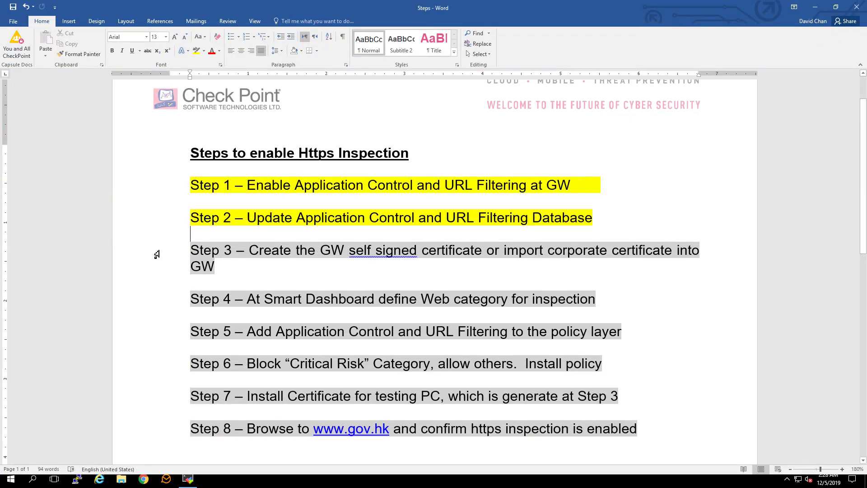
drag(155, 251, 155, 269)
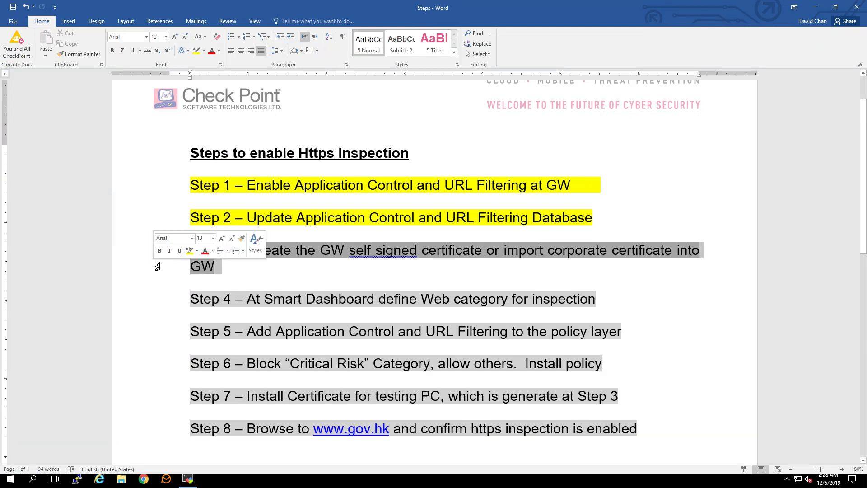
click(196, 50)
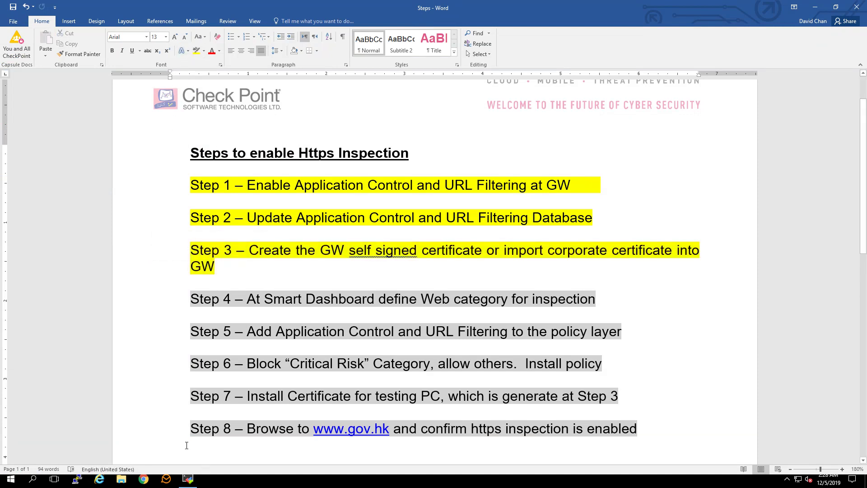
click(188, 479)
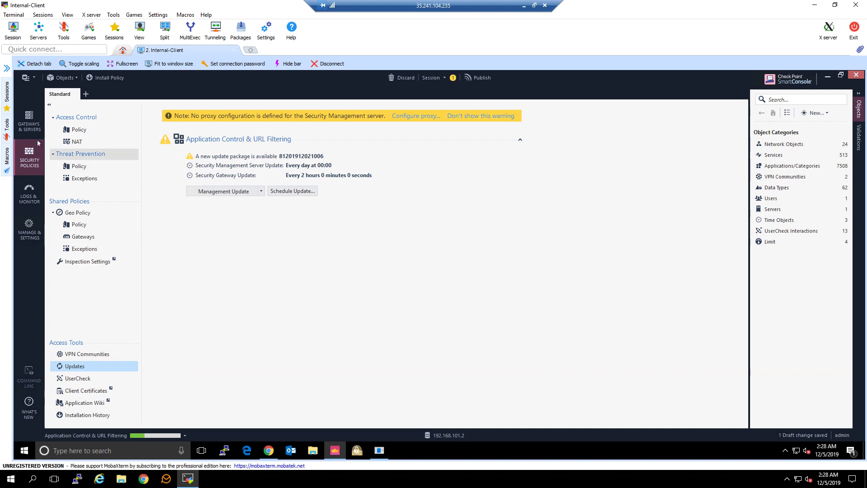
- In Gateway-R80.30's HTTPS Inspection settings, create an outbound CA certificate issued by R80.lab.com with a private key password
click(27, 123)
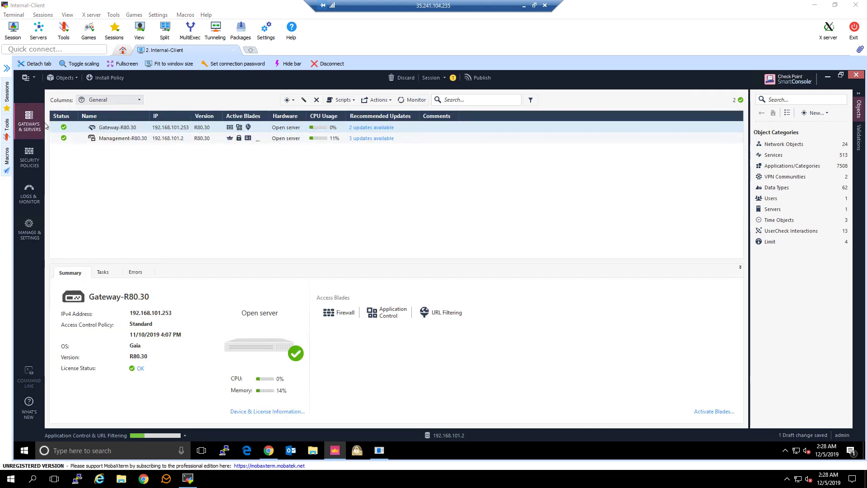
double_click(112, 127)
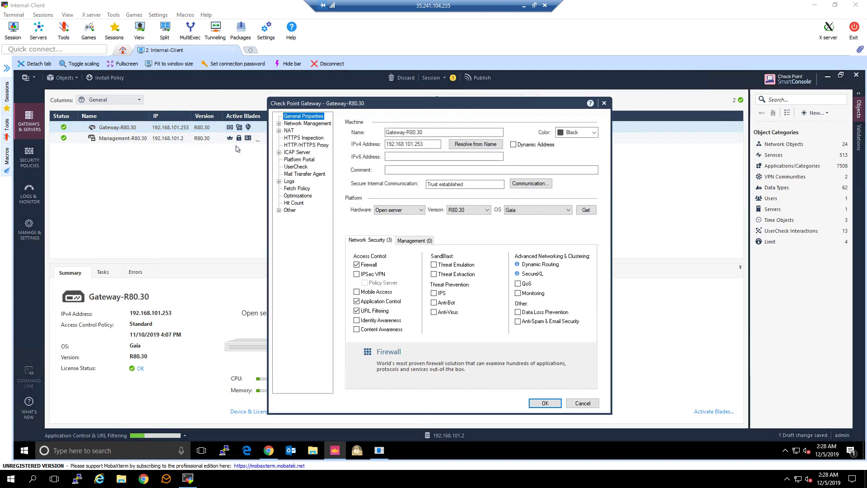
click(306, 140)
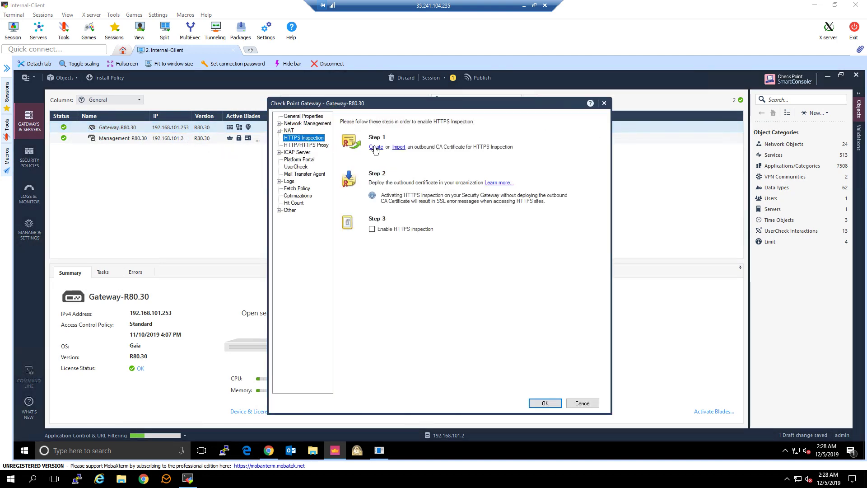
click(375, 148)
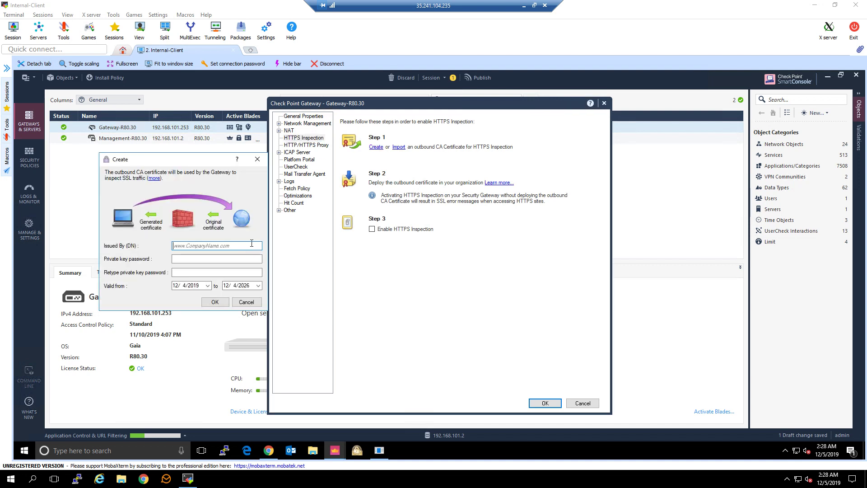
click(252, 244)
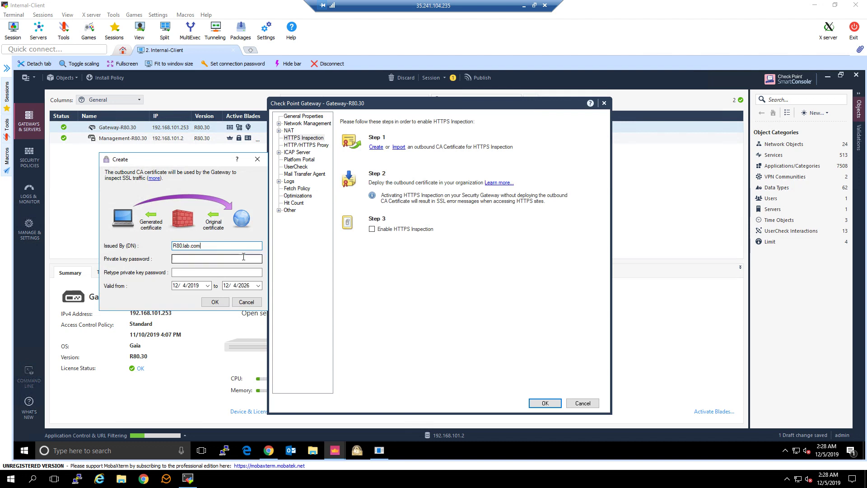
click(244, 256)
text(Cpwins1!)
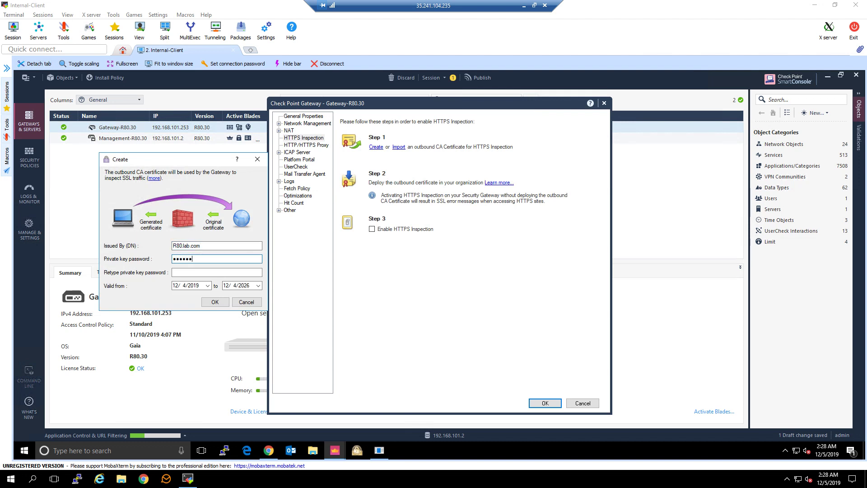
key(Tab)
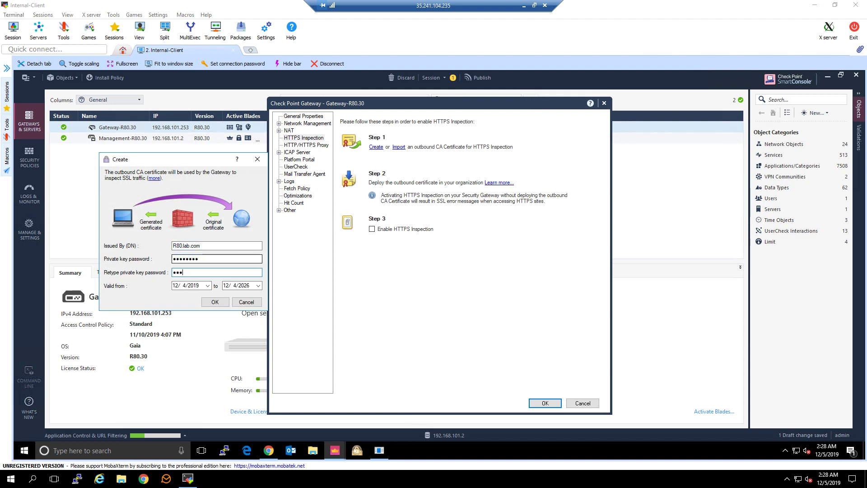
text(Cpwins1!)
click(215, 302)
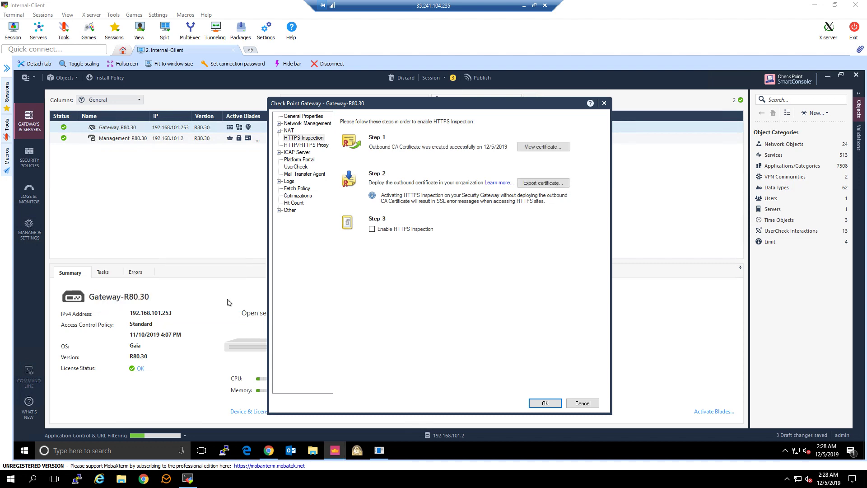
- Export the outbound certificate to the Desktop as GW-Cert
click(557, 185)
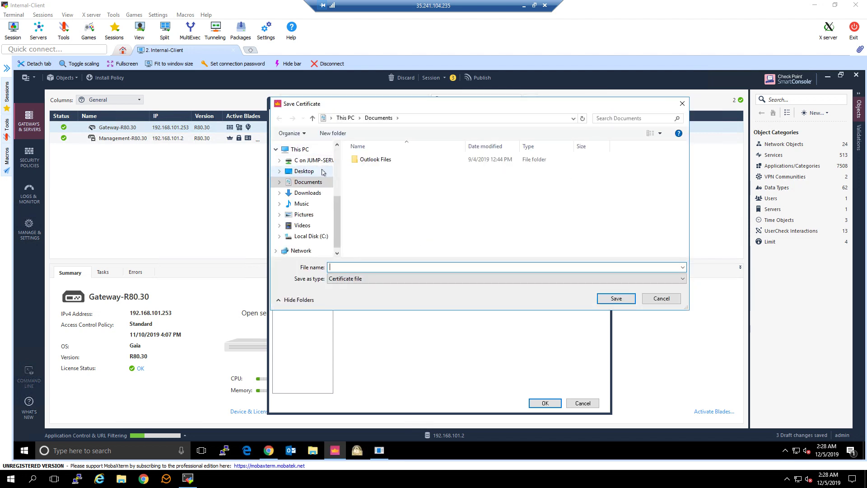
click(315, 173)
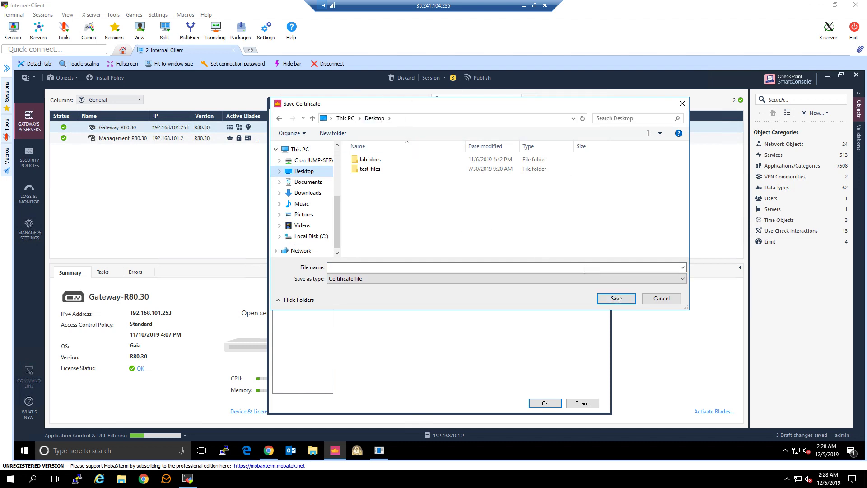
click(555, 264)
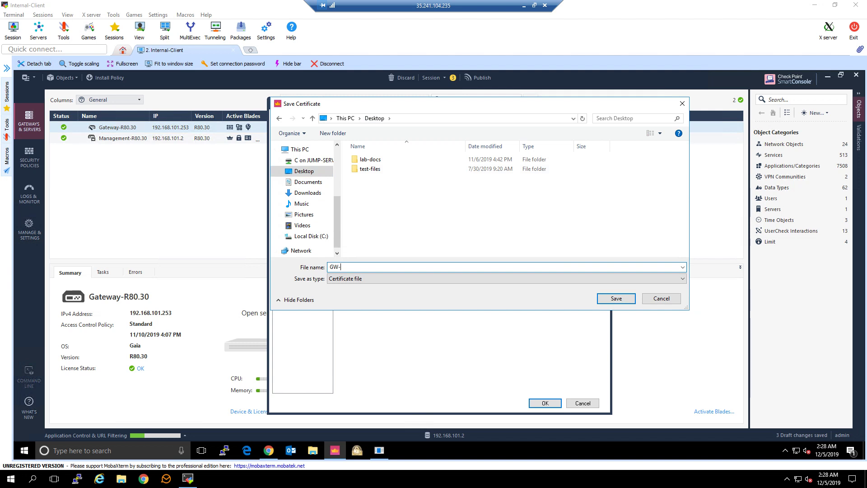
key(Return)
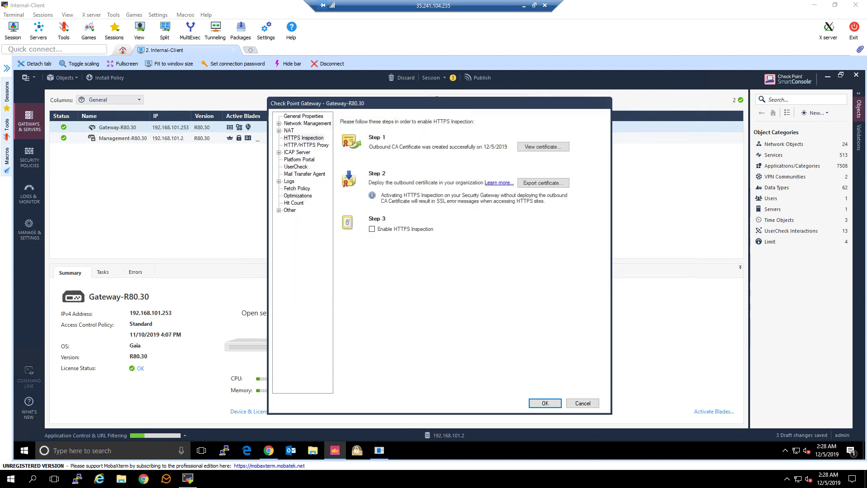
- Enable HTTPS Inspection on Gateway-R80.30 and apply the gateway properties
click(372, 230)
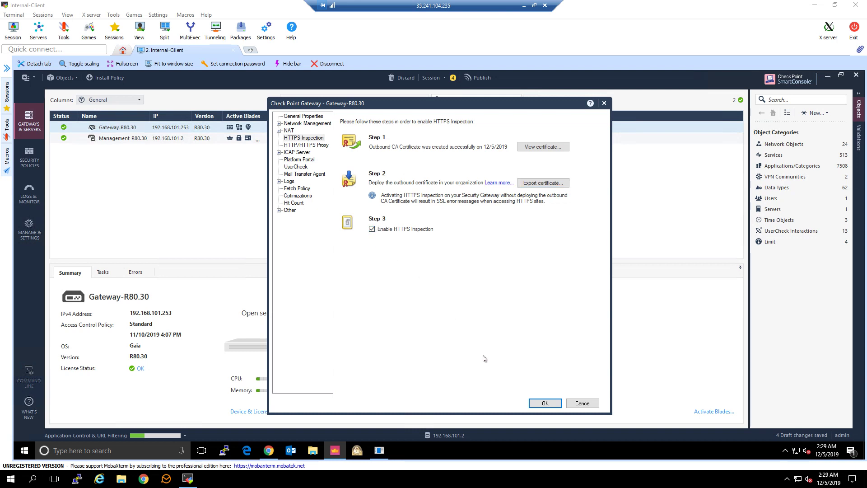
click(544, 403)
mouse_move(268, 450)
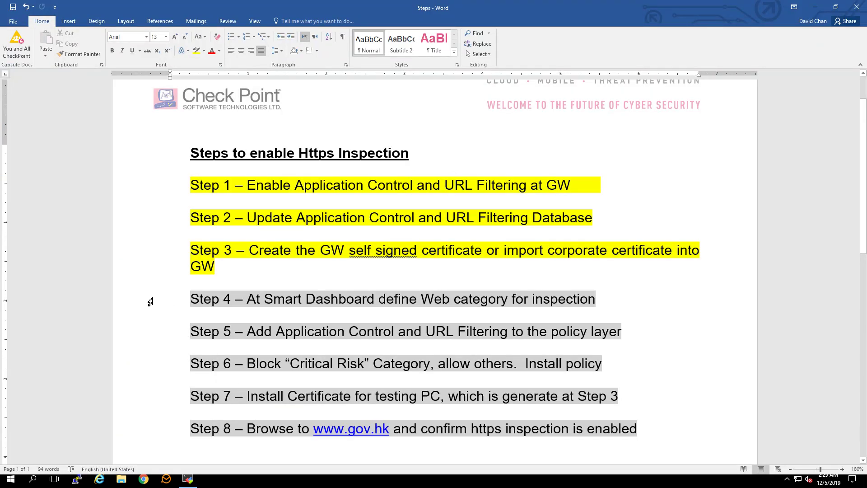
- Select the Step 4 line from the margin and apply yellow Text Highlight Color
click(151, 300)
click(197, 51)
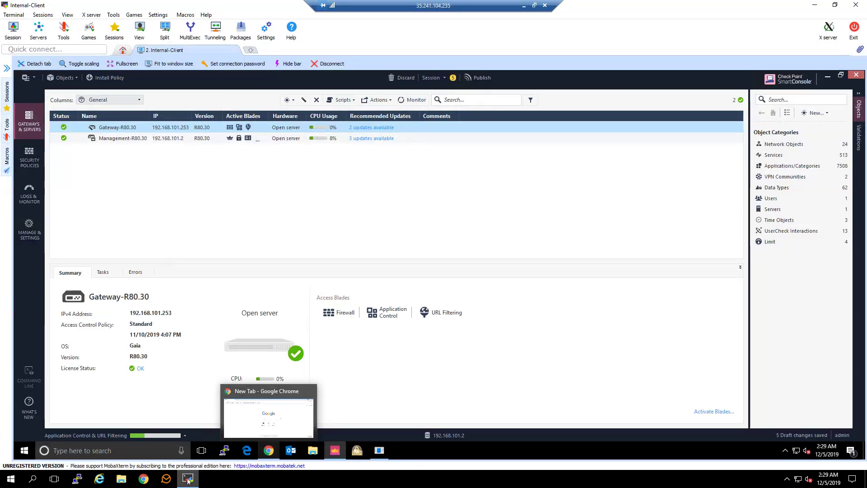
- Open Shared Policies > HTTPS Inspection and launch the policy in SmartDashboard
click(29, 156)
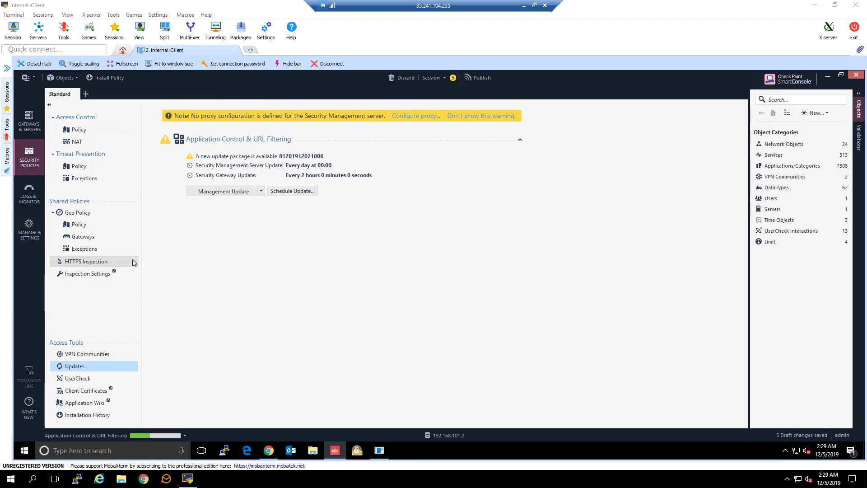
click(106, 262)
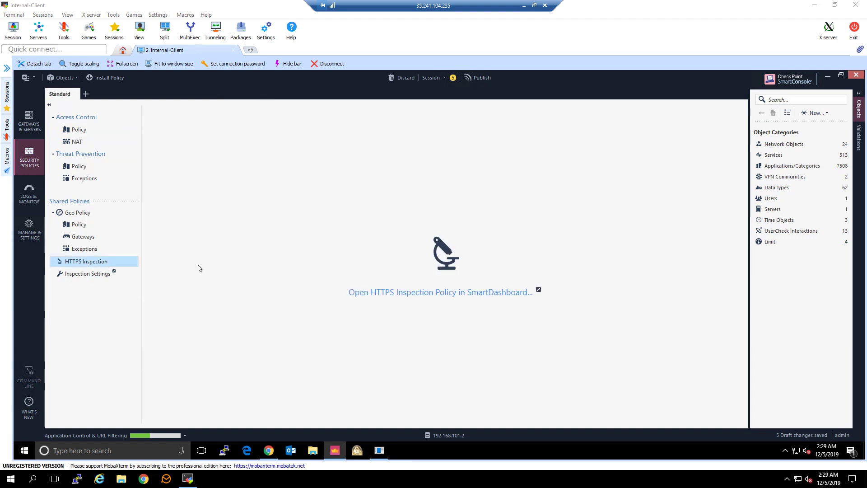
click(362, 296)
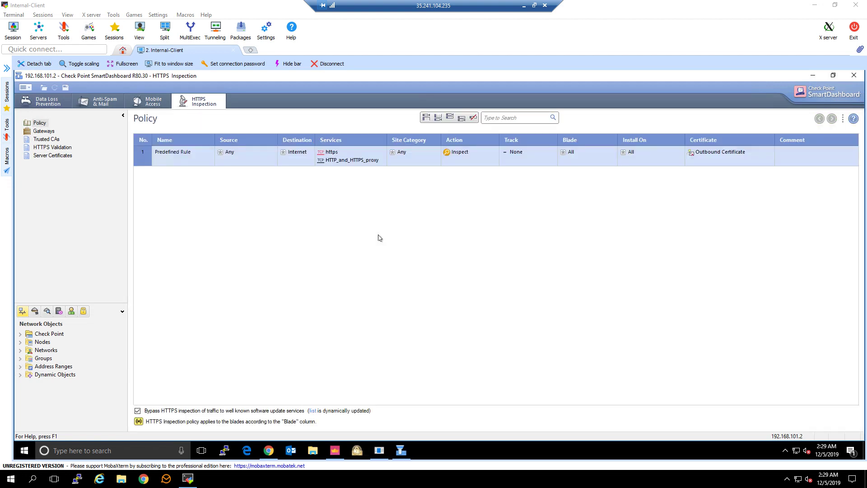
- Rename the Predefined Rule to Bypass Finance
right_click(189, 154)
click(207, 159)
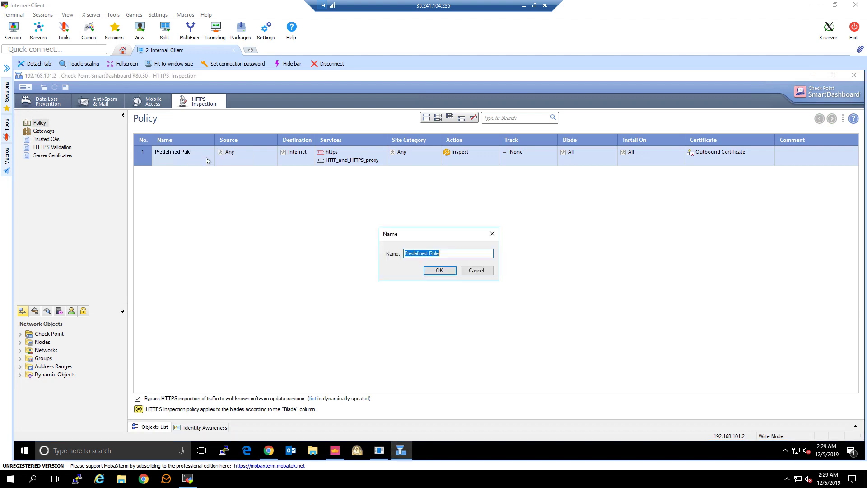
text(Do)
click(425, 267)
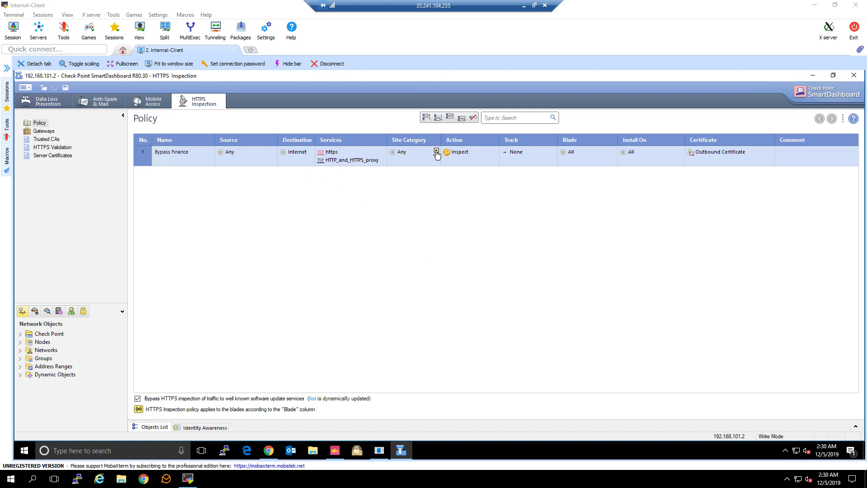
- Set rule 1's Site Category to Financial Services
click(436, 152)
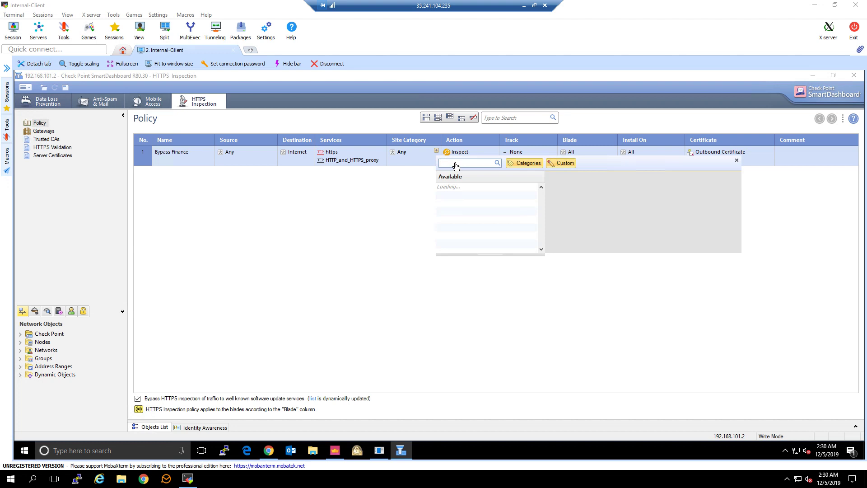
text(financial)
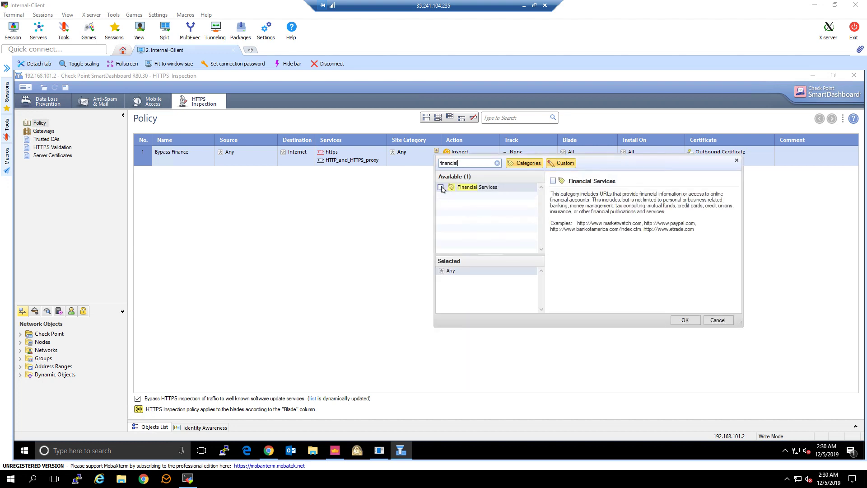
click(440, 187)
click(684, 320)
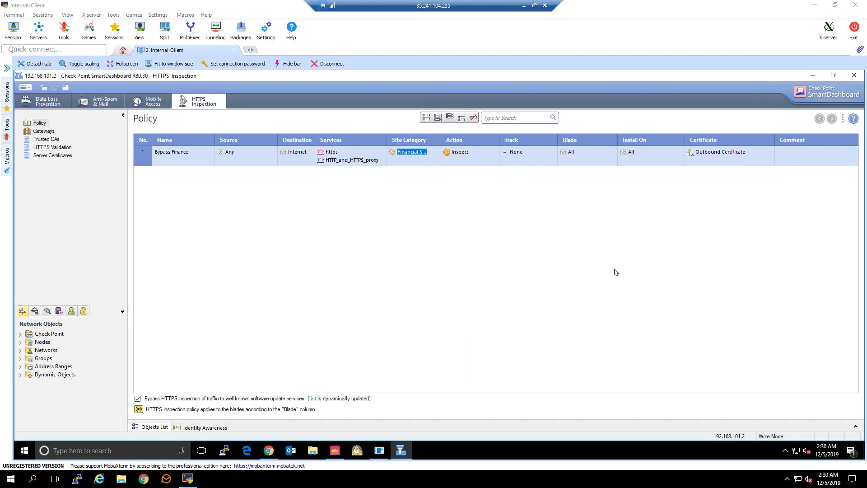
- Set rule 1's Action to Bypass and Track to Log
click(495, 154)
click(520, 160)
click(534, 154)
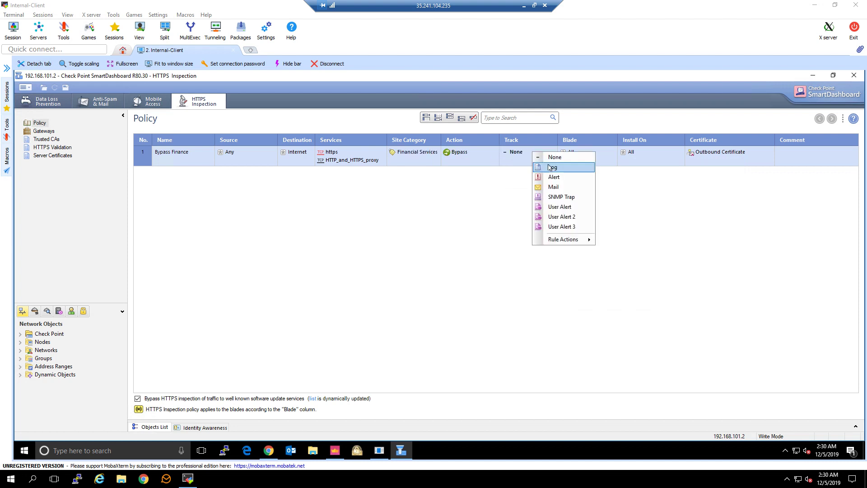
click(552, 168)
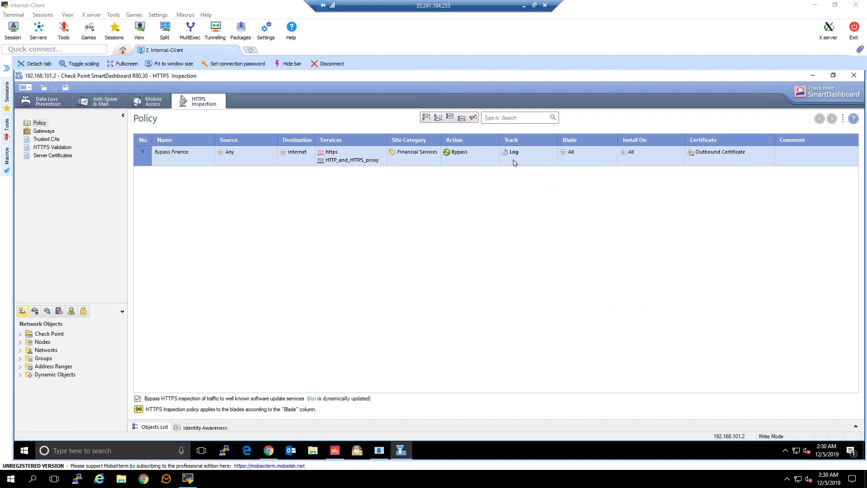
click(195, 159)
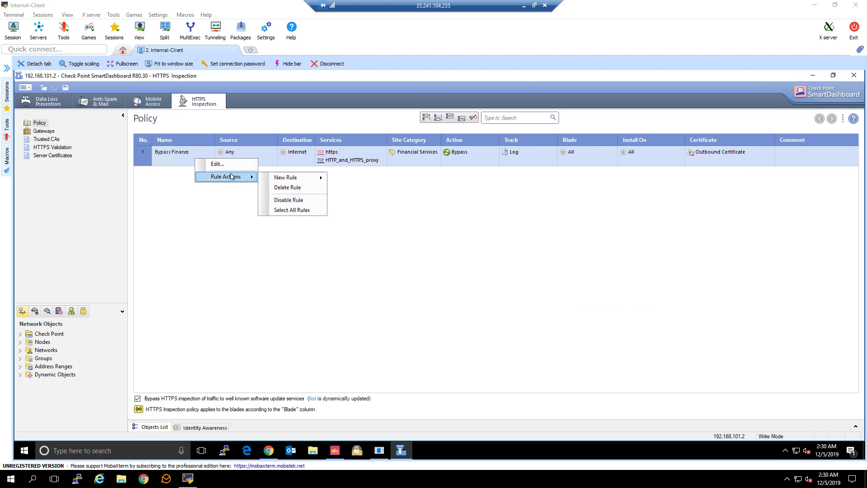
- Add a new rule below Bypass Finance and set its Track to Log
mouse_move(254, 177)
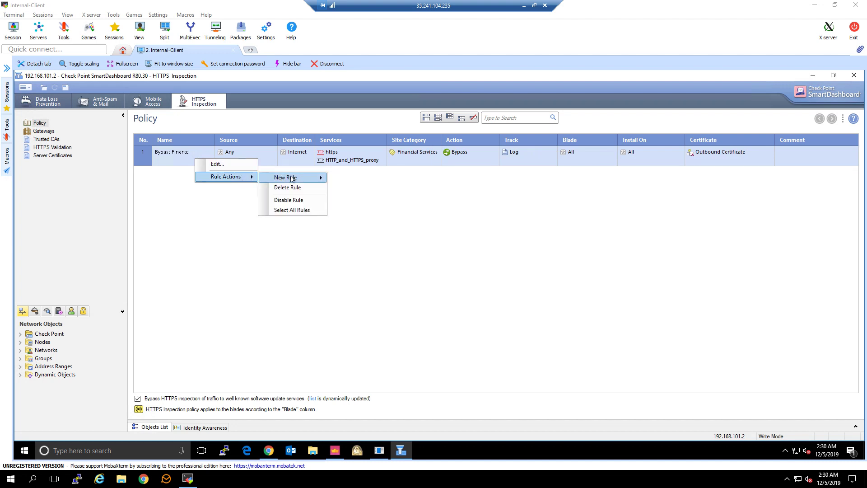
mouse_move(315, 178)
click(356, 189)
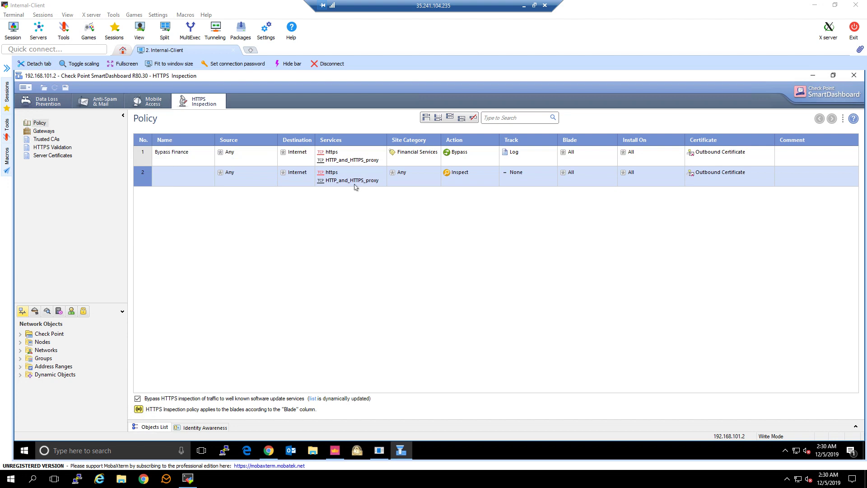
right_click(535, 175)
click(534, 188)
- Name rule 2 'Inspect others'
right_click(183, 177)
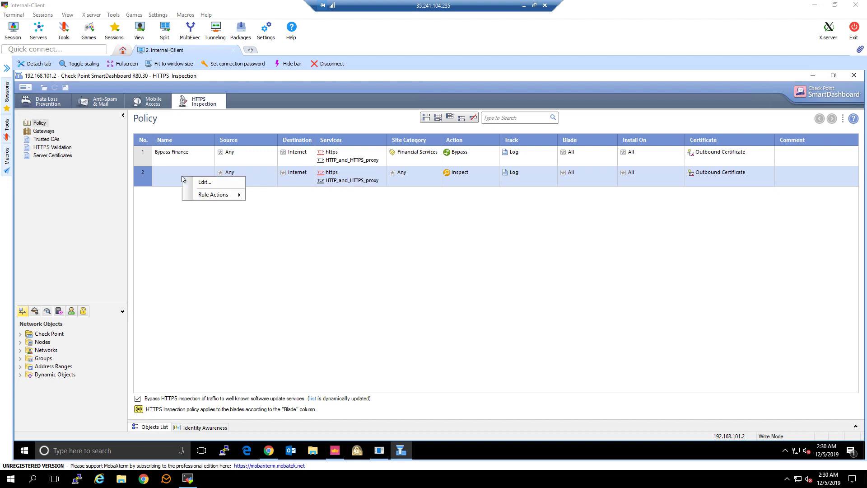
click(212, 182)
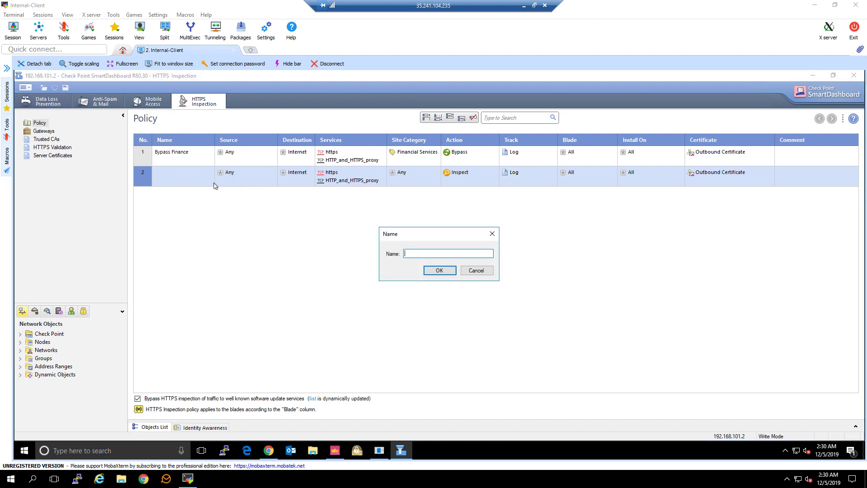
text(Inspect others)
click(434, 268)
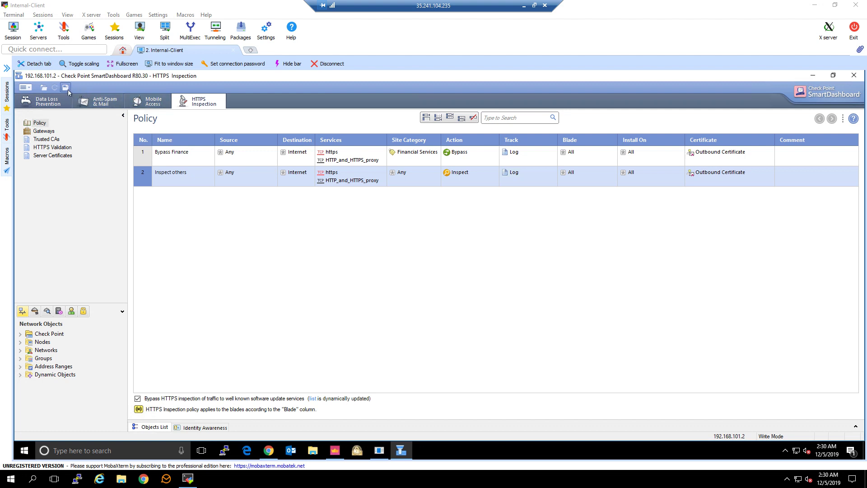
- Save the HTTPS Inspection policy and exit SmartDashboard
click(66, 87)
click(25, 88)
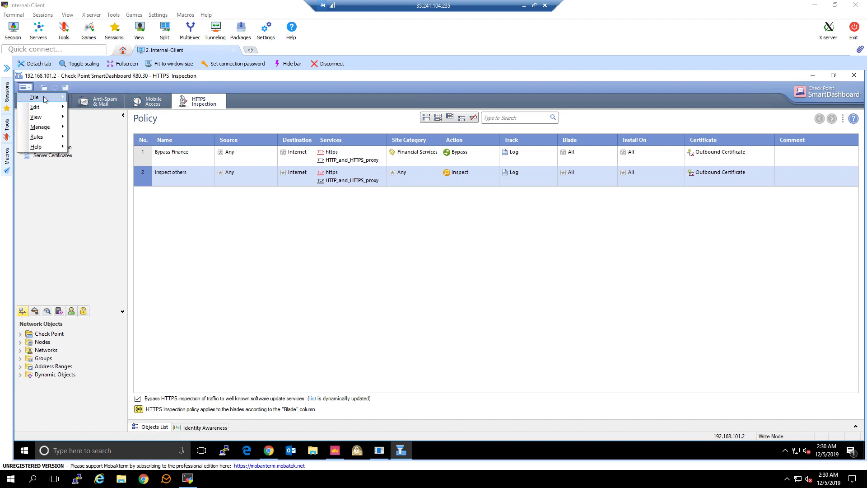
mouse_move(39, 97)
click(90, 106)
click(27, 89)
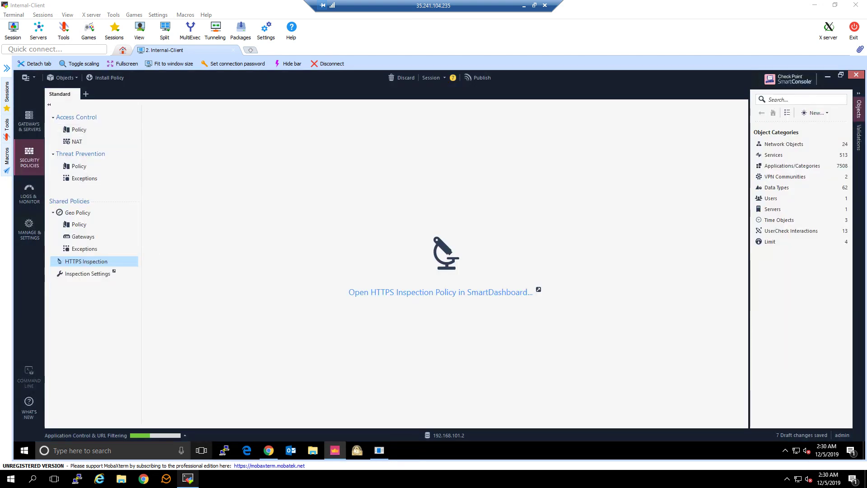
- Switch to the Steps document, highlight the Step 5 line yellow, and go back to SmartConsole
click(187, 478)
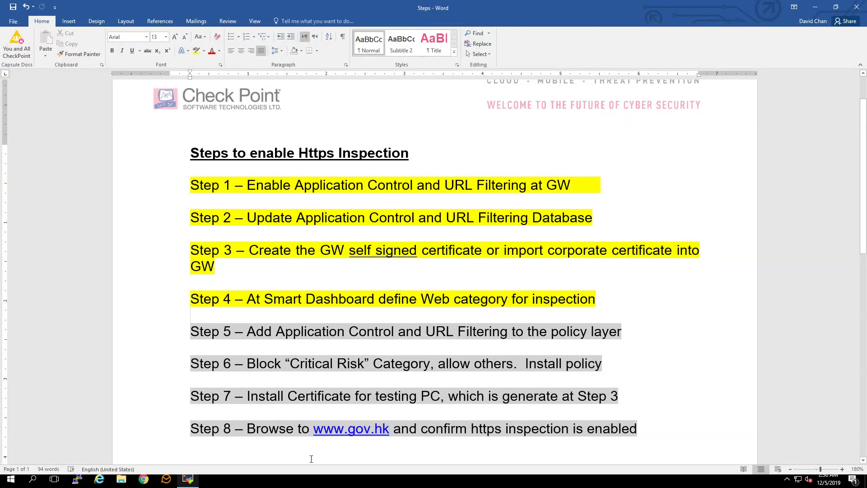
click(150, 337)
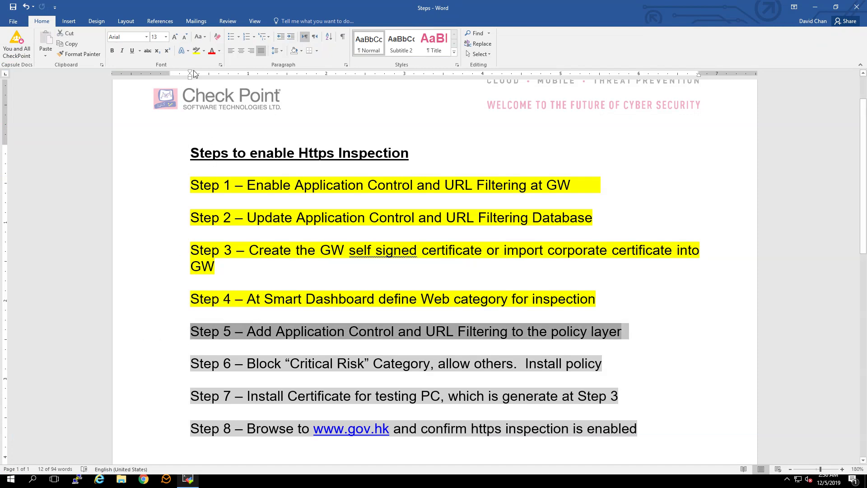
click(196, 51)
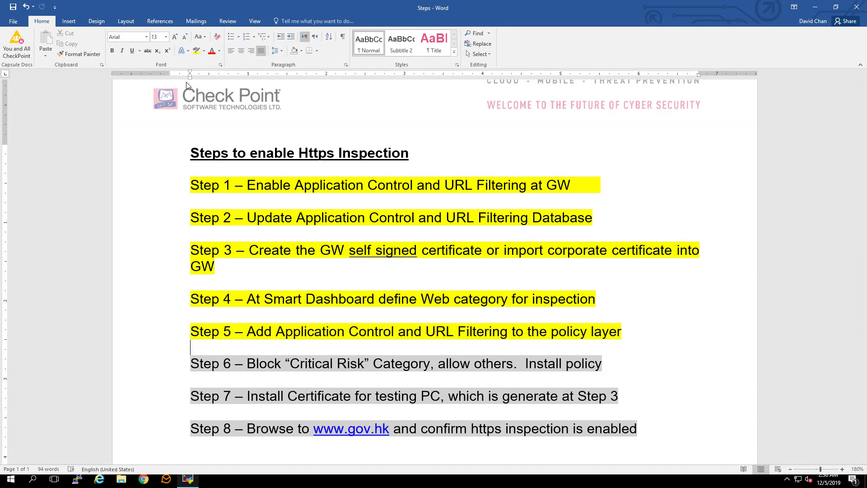
click(191, 478)
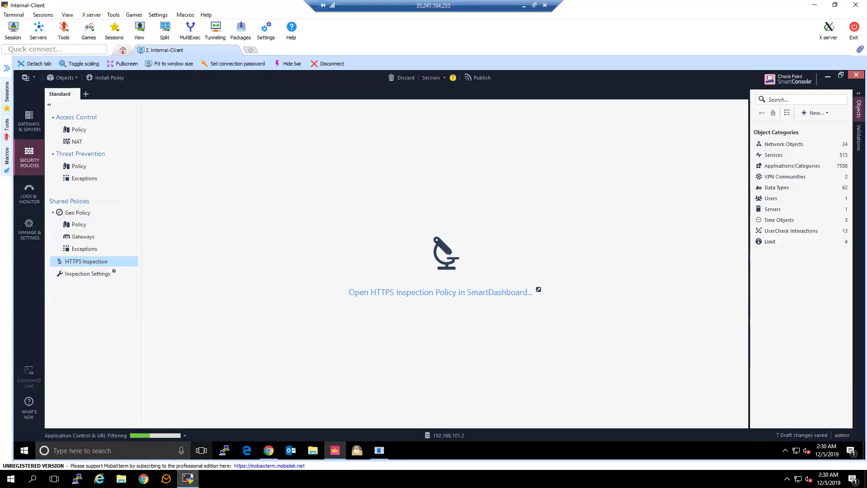
- Tick Applications & URL Filtering on the Standard policy's Access Control layer and confirm both dialogs
click(101, 132)
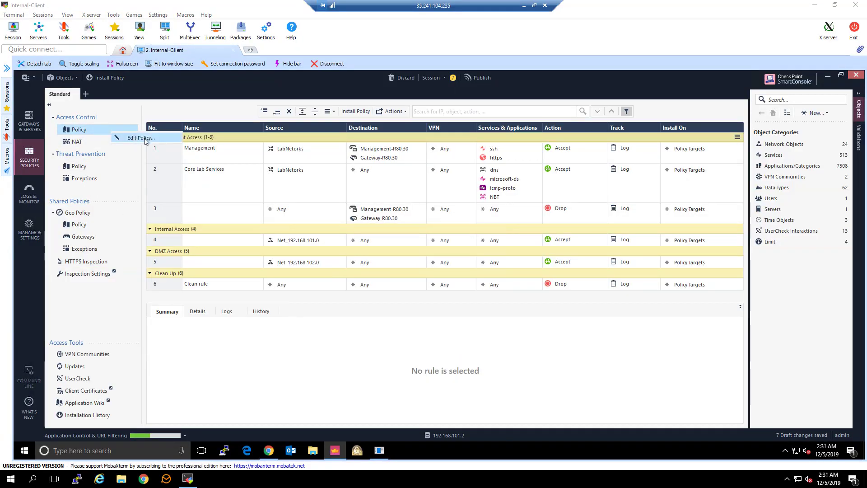
click(145, 138)
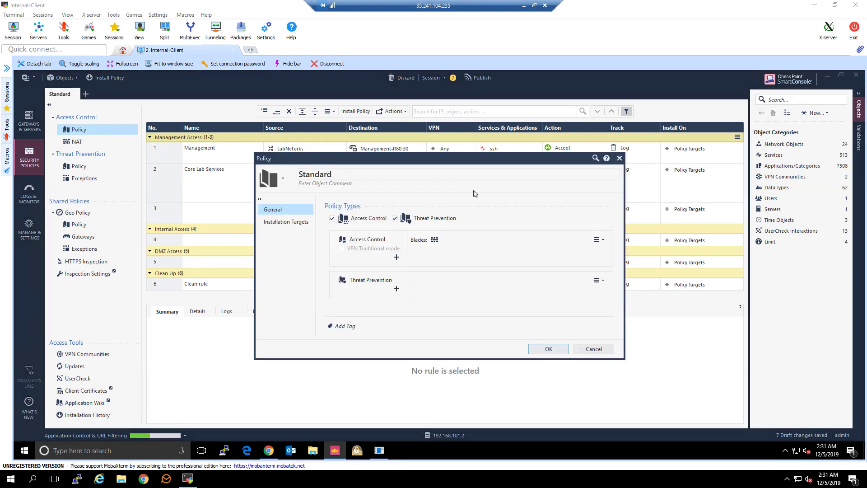
click(605, 242)
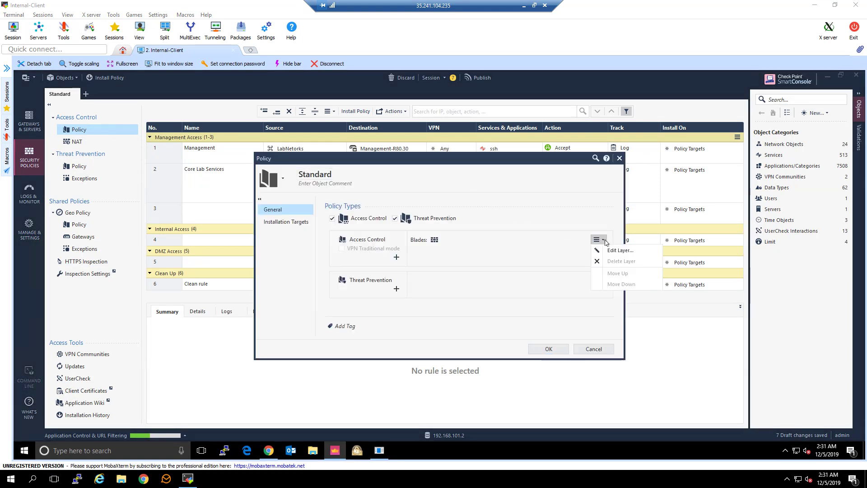
click(608, 244)
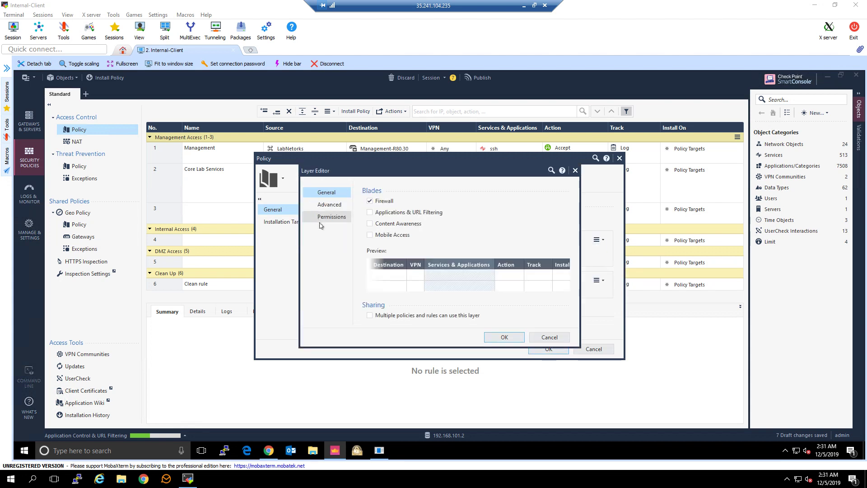
click(504, 337)
click(542, 348)
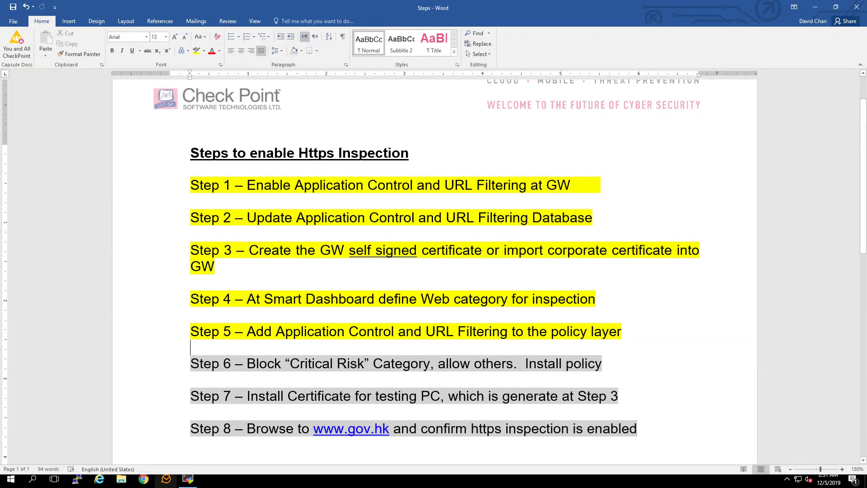
- Select the Step 6 line about blocking the Critical Risk category and apply yellow highlight
click(149, 367)
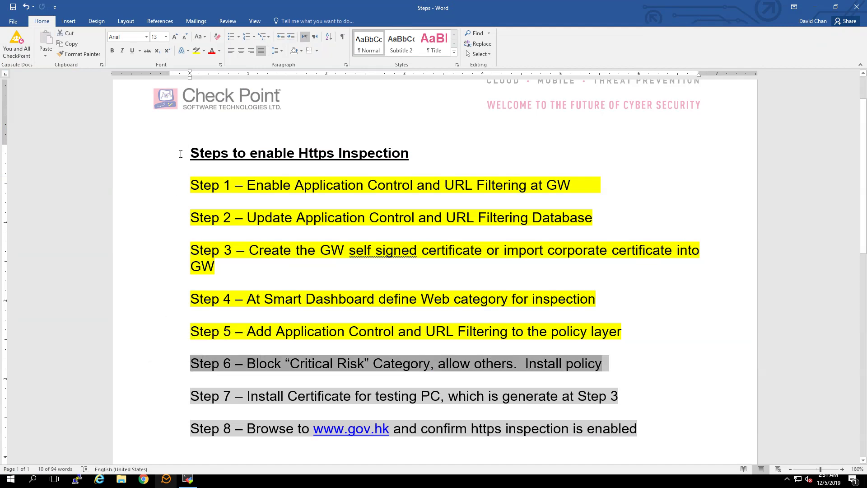
click(196, 54)
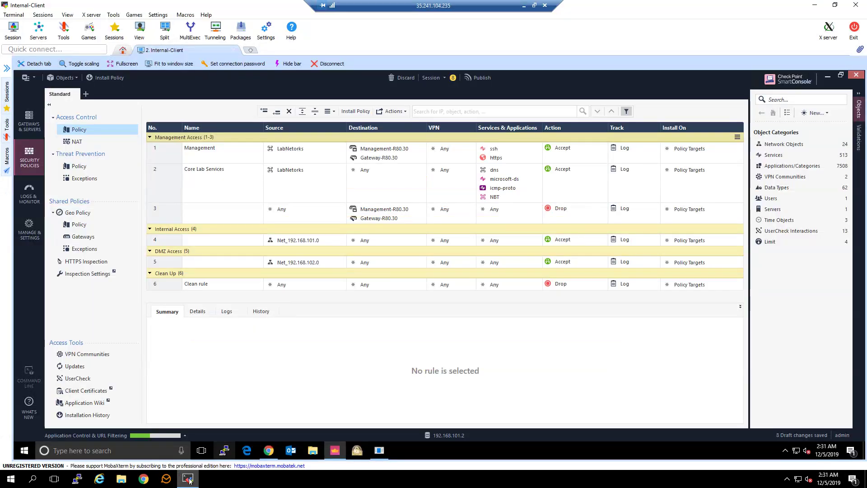
- Add the Critical Risk category to rule 4's Services & Applications
click(188, 478)
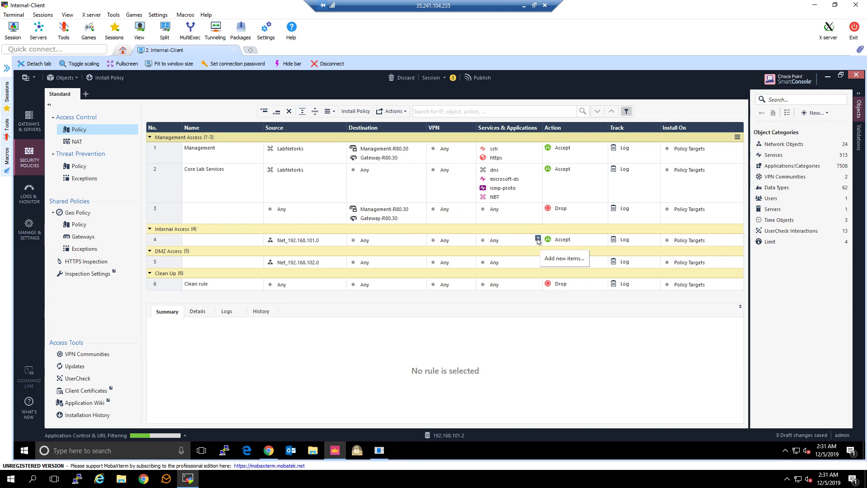
click(537, 241)
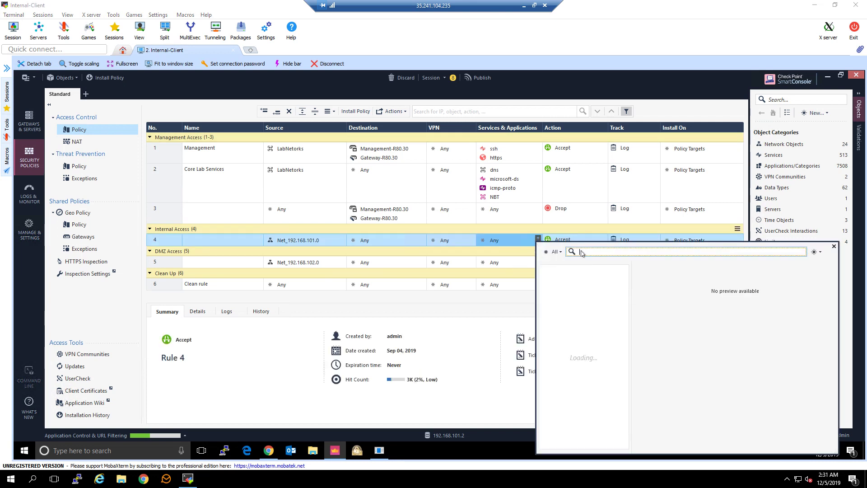
text(critical)
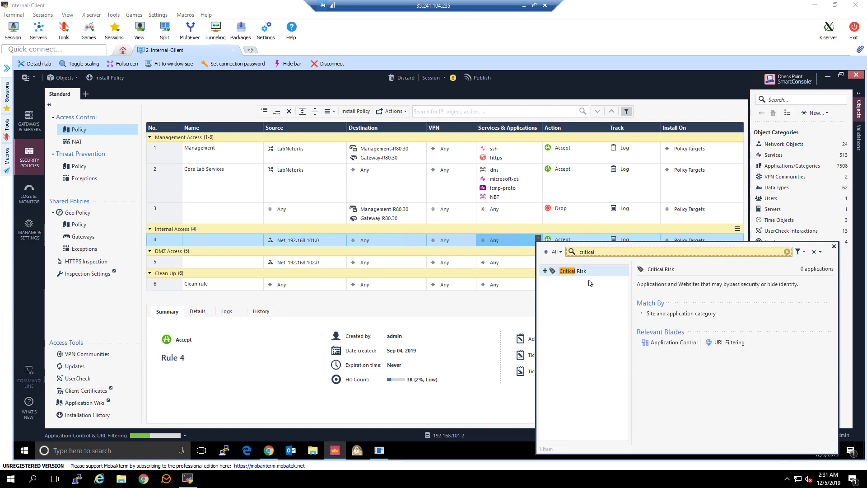
click(545, 271)
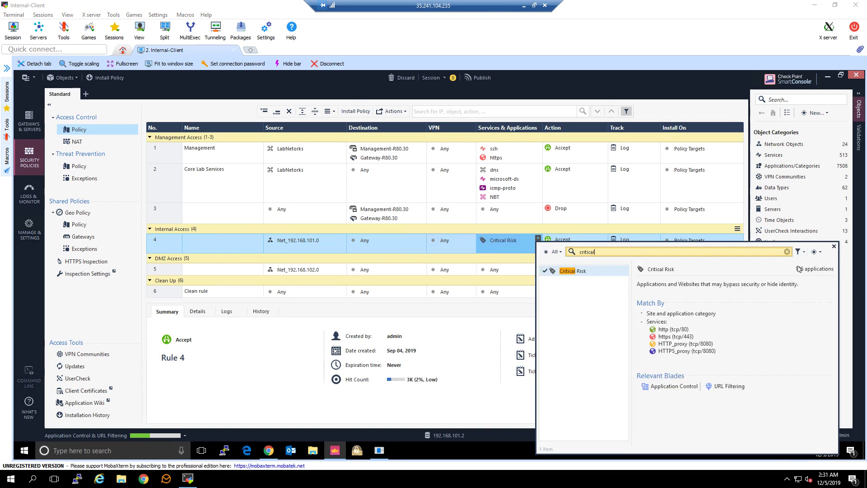
click(833, 247)
- Set rule 4's action to Drop with Blocked Message - Access Control
click(605, 239)
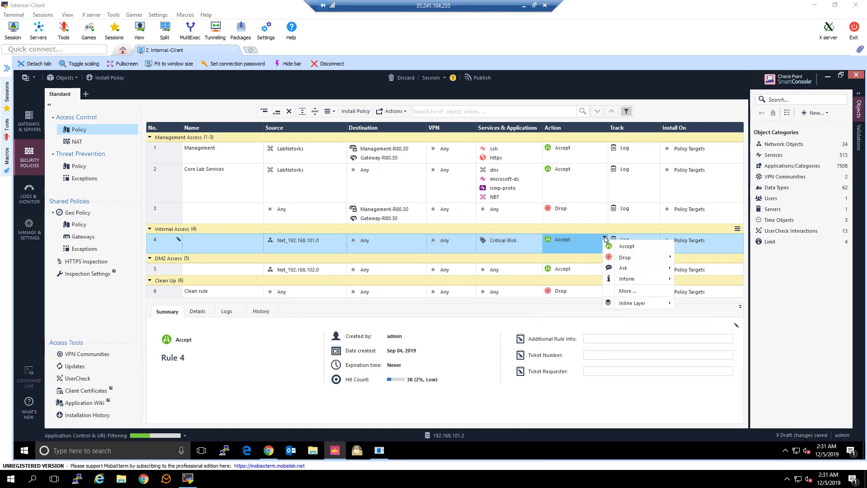
mouse_move(664, 256)
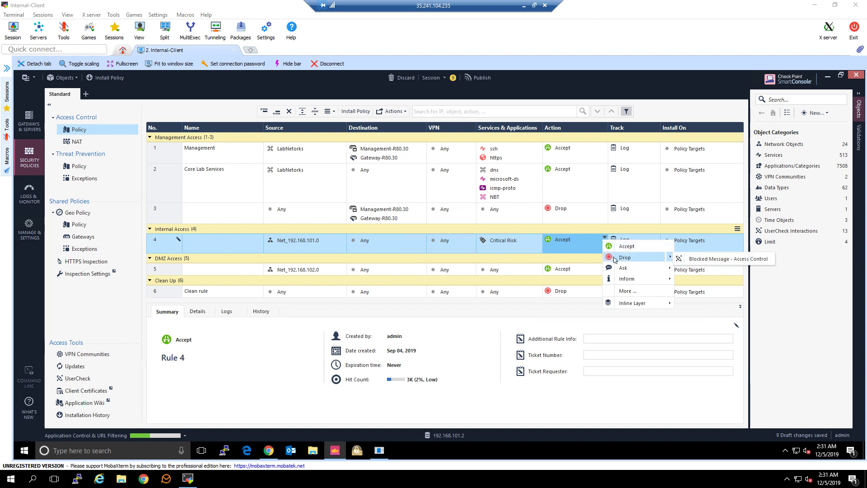
click(694, 258)
- Add rule 5 below rule 4: source Net_192.168.101.0, Accept, Log; then Publish & Install
right_click(163, 250)
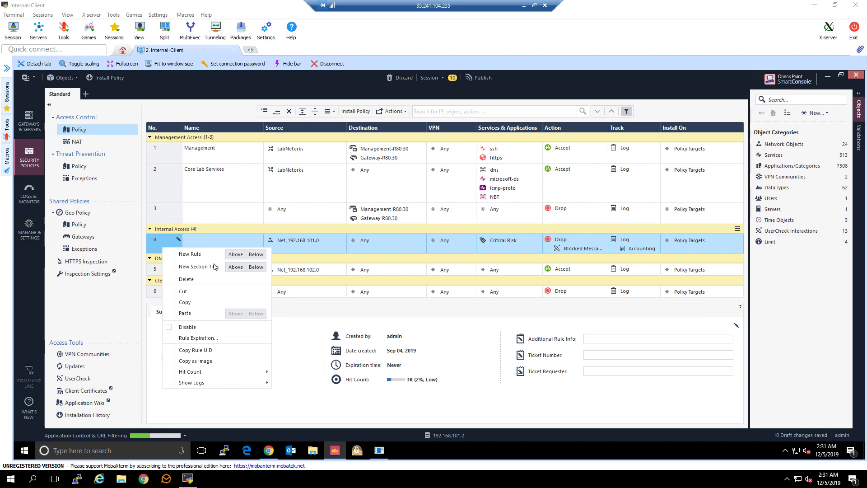
click(256, 254)
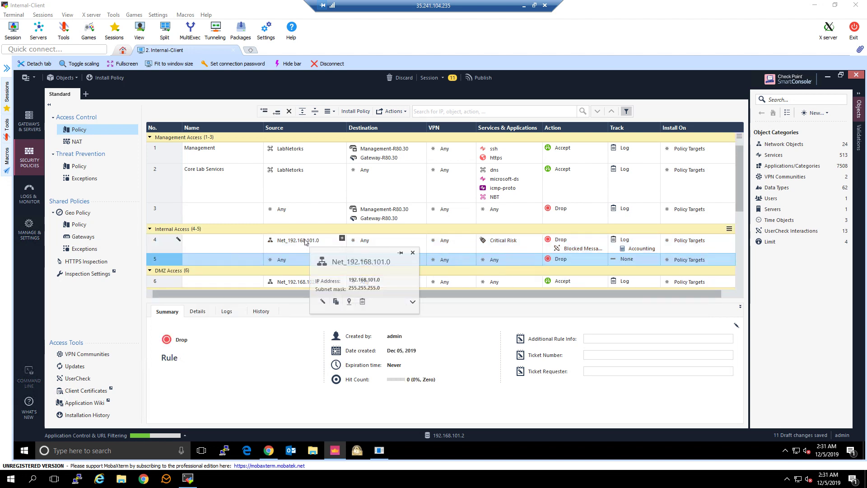
drag(305, 241, 310, 263)
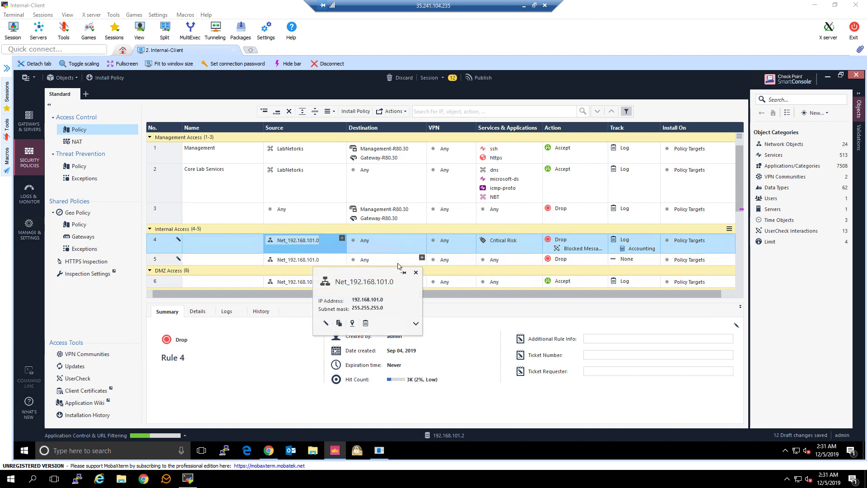
click(605, 260)
click(621, 267)
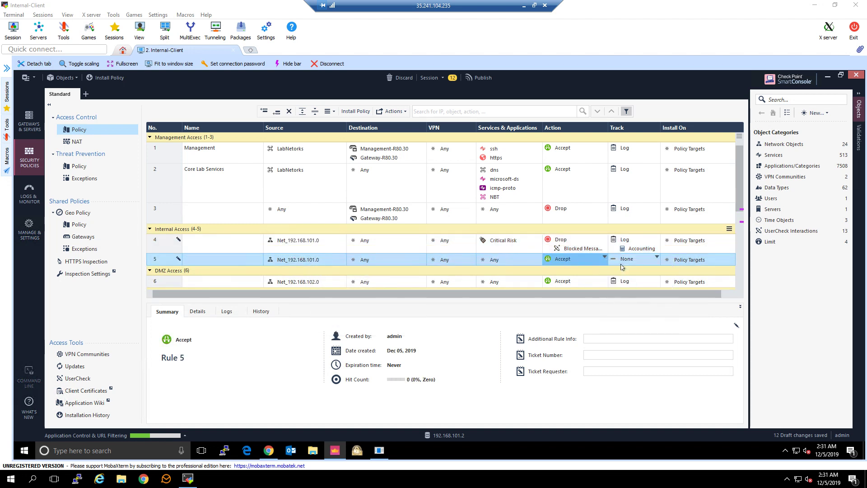
click(657, 257)
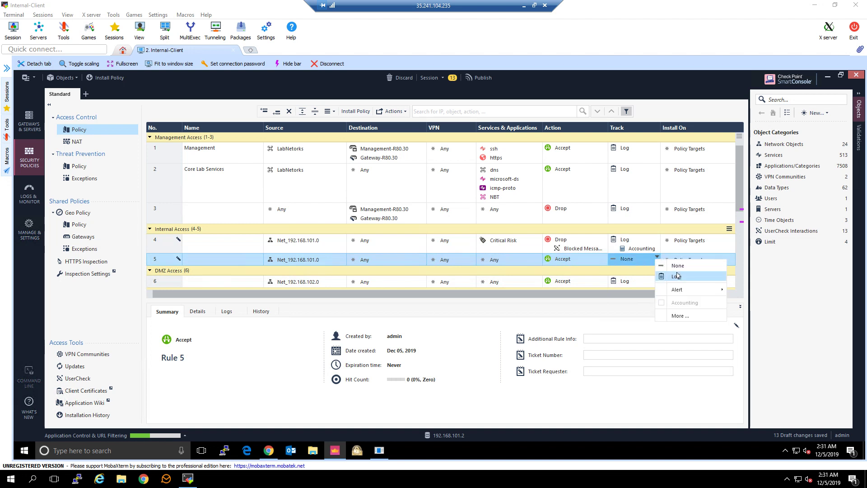
click(677, 275)
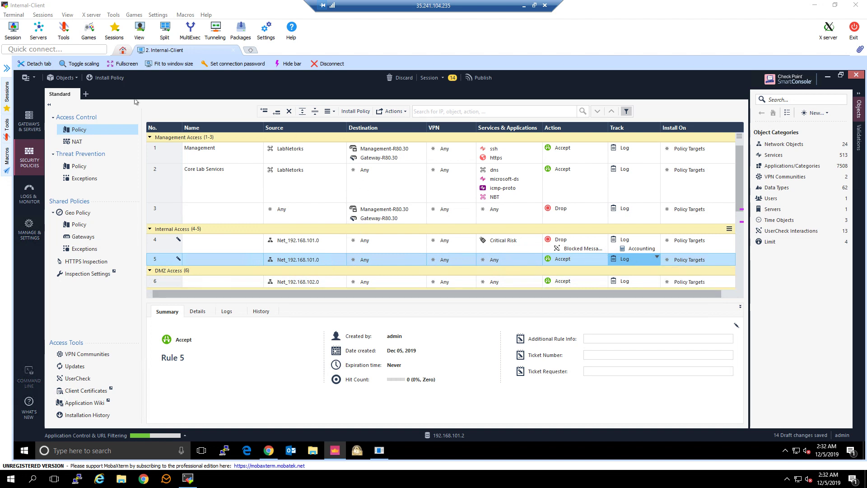
click(113, 80)
click(472, 315)
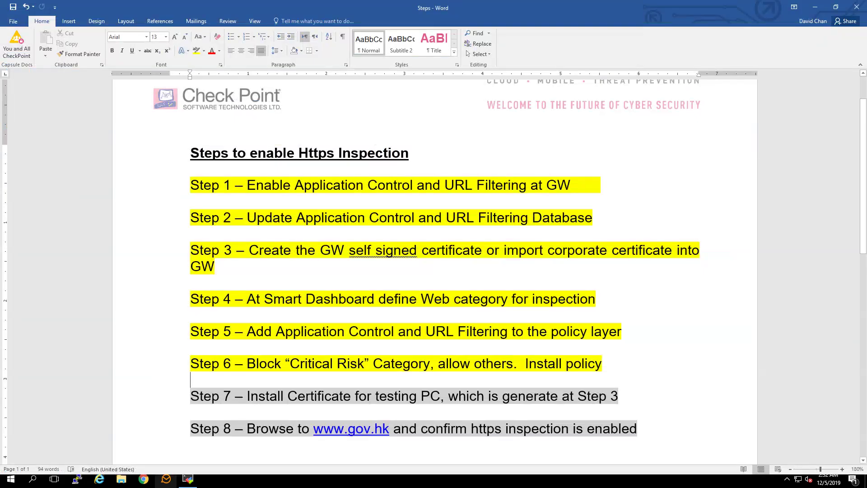
- Highlight the Step 7 certificate-installation line yellow in Word, then return to SmartConsole
click(154, 399)
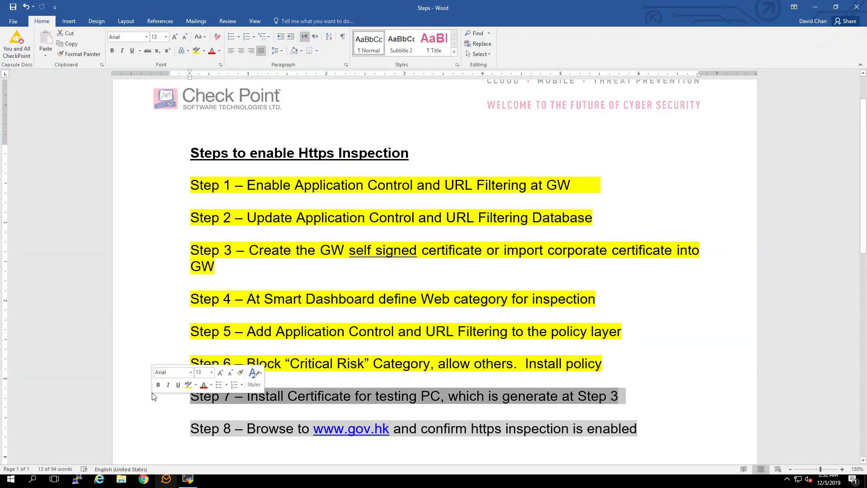
click(196, 53)
click(298, 98)
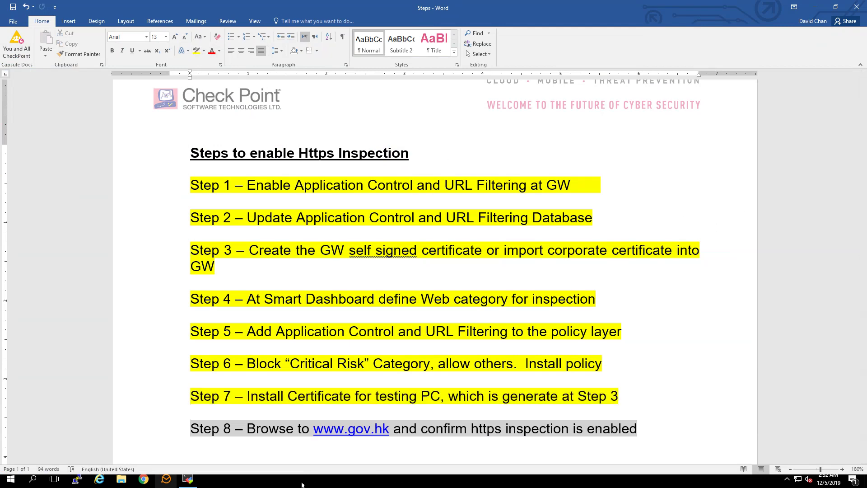
click(189, 478)
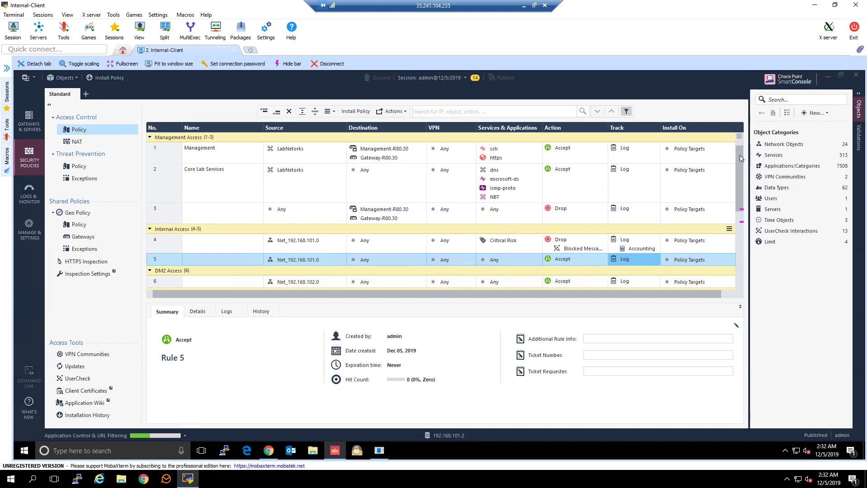
- Install the Standard policy on Gateway-R80.30 and minimize SmartConsole to reveal the desktop
key(ctrl+shift+Return)
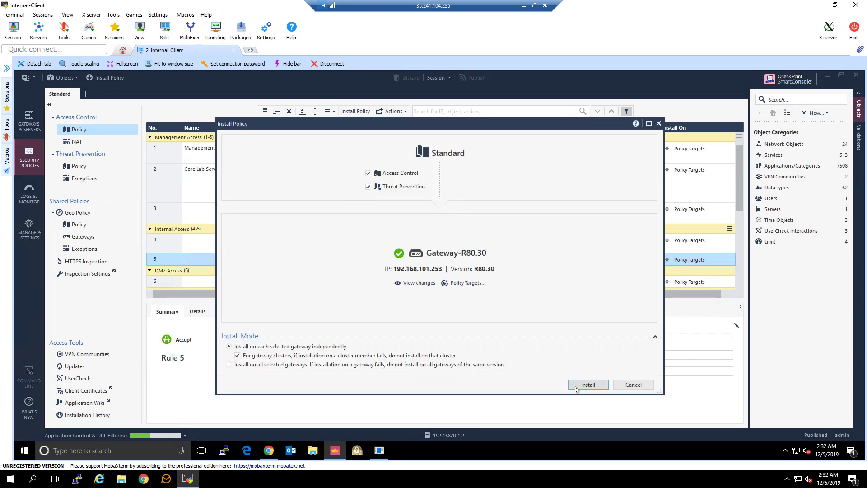
key(Return)
click(827, 76)
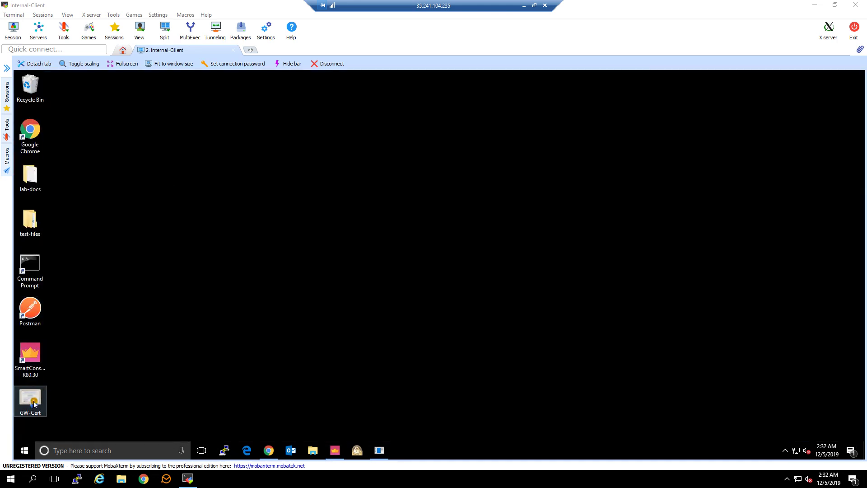
- Open the GW-Cert file and start importing it for the Local Machine
double_click(30, 400)
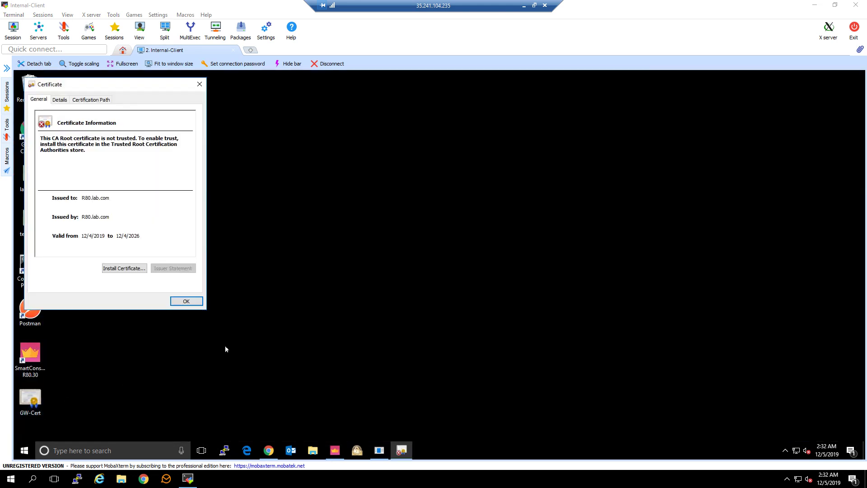
click(124, 268)
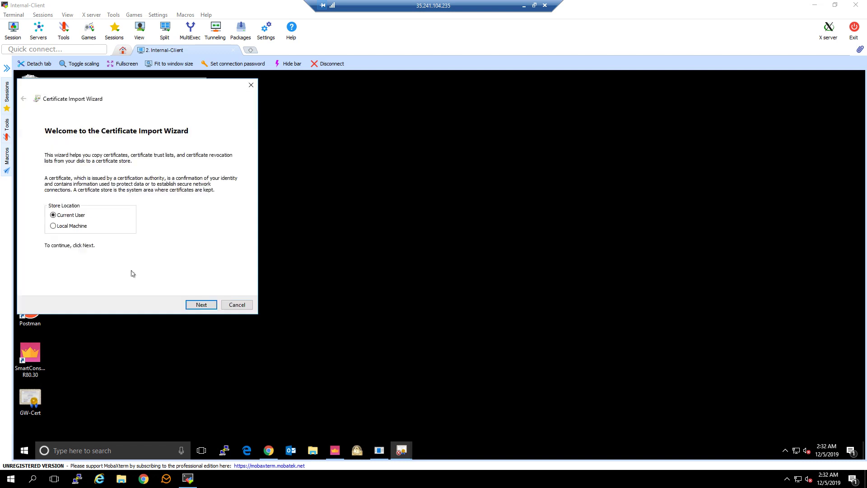
click(72, 226)
click(201, 305)
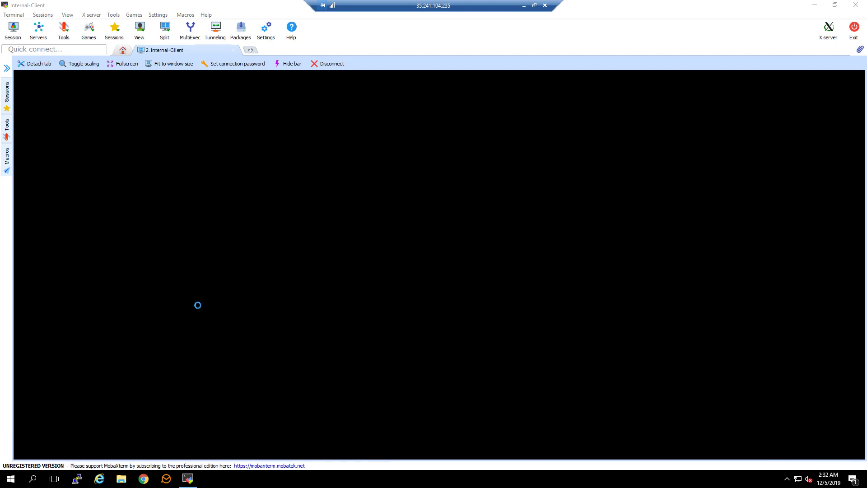
click(358, 315)
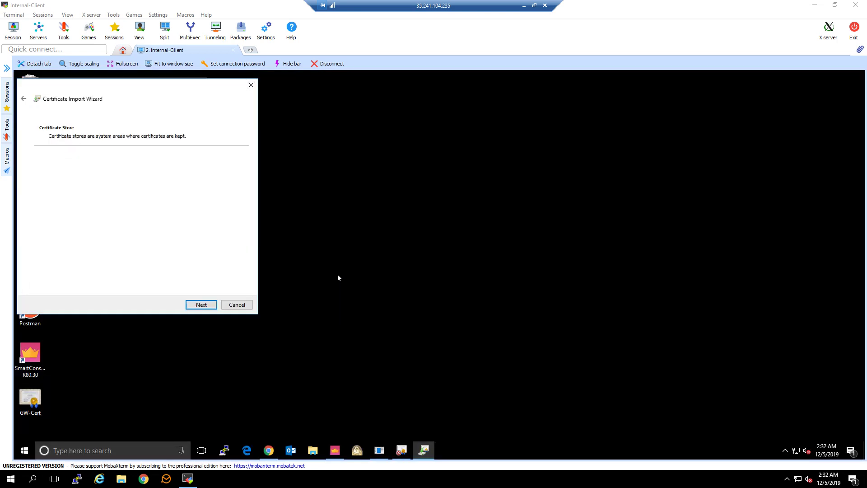
- Choose the Trusted Root Certification Authorities store for the R80.lab.com certificate
click(119, 190)
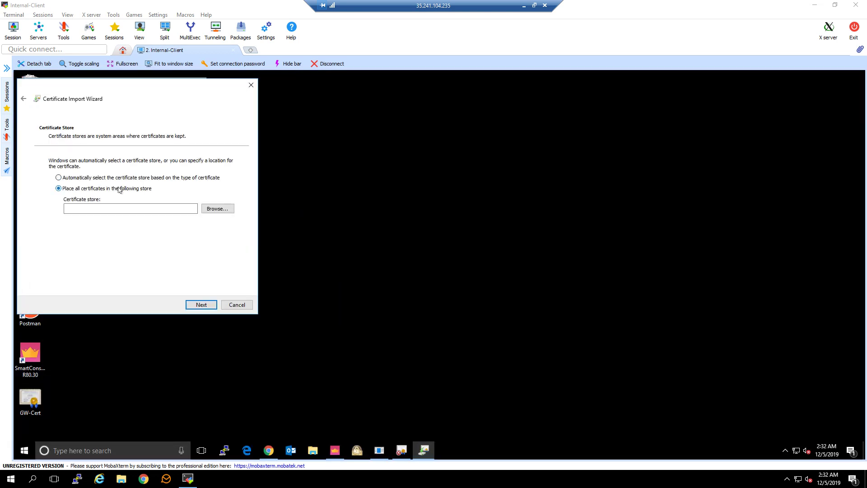
click(221, 210)
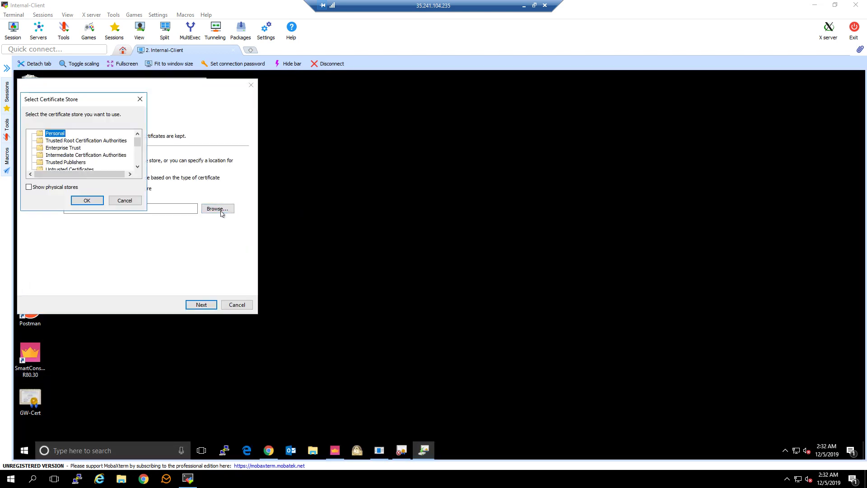
click(82, 141)
click(58, 185)
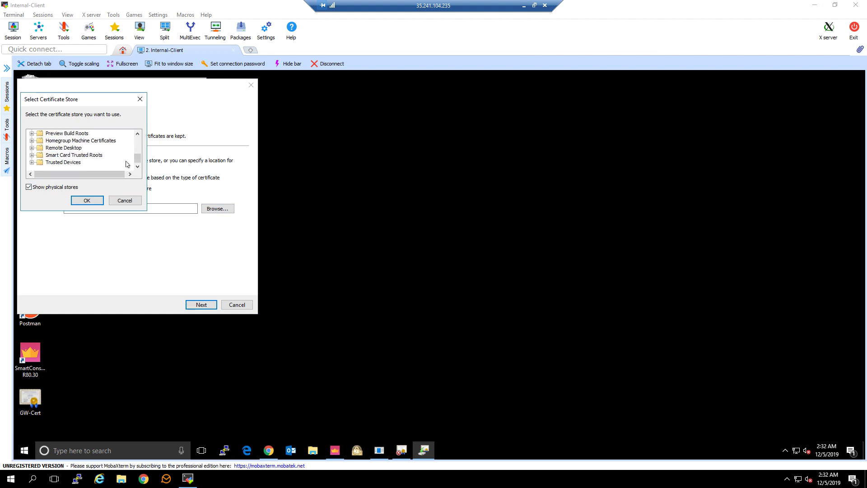
drag(136, 161, 121, 142)
click(35, 141)
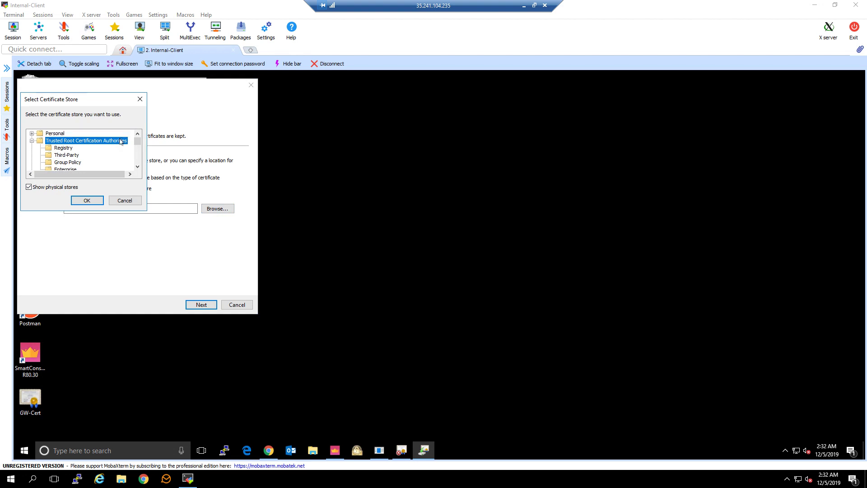
click(100, 202)
- Finish the import, dismiss the success message and close the Certificate dialog
click(195, 307)
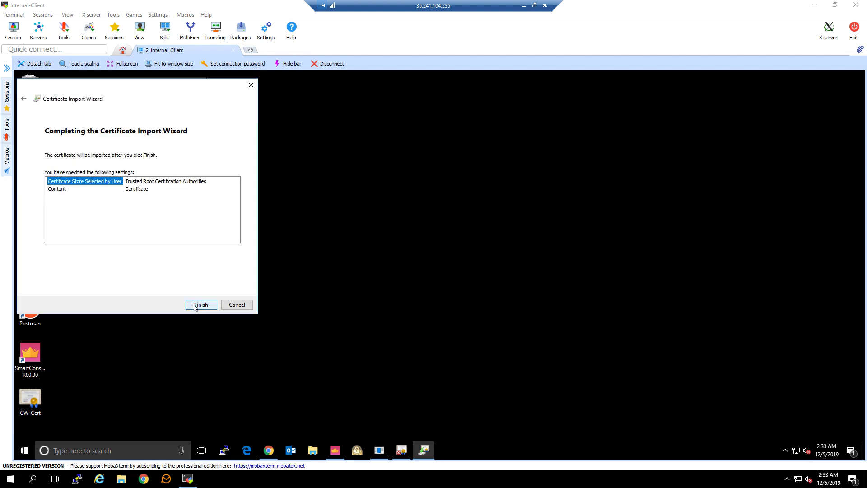
click(195, 306)
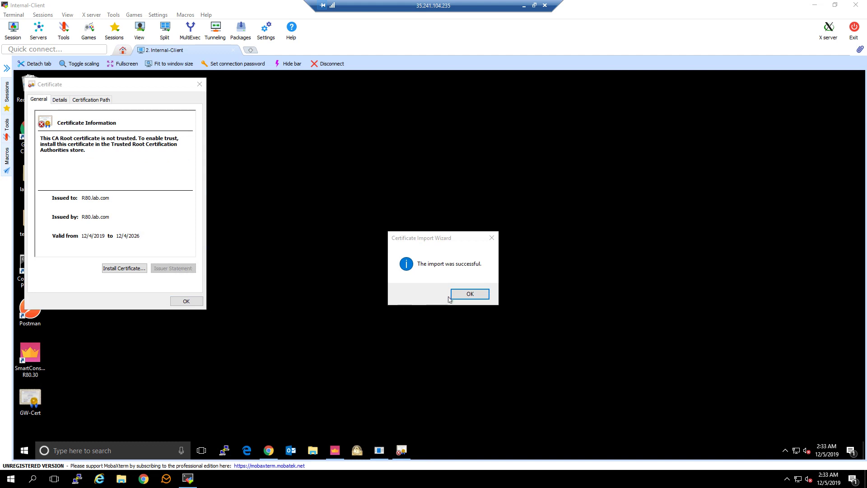
click(465, 294)
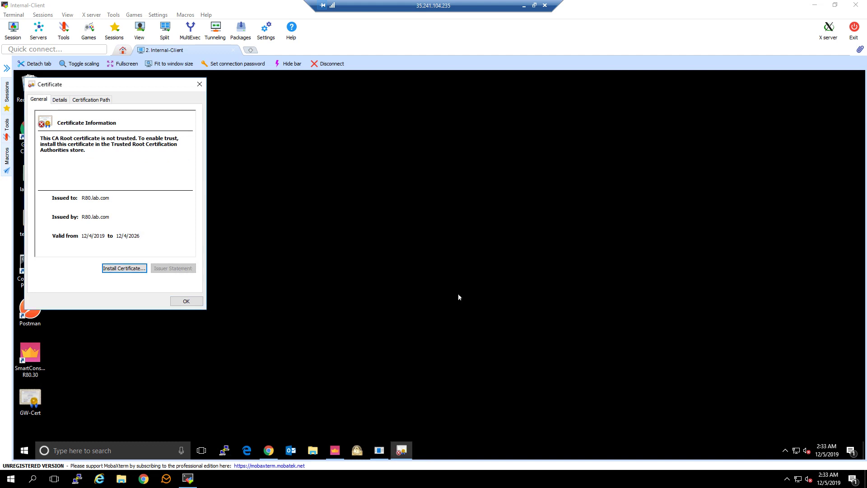
click(186, 301)
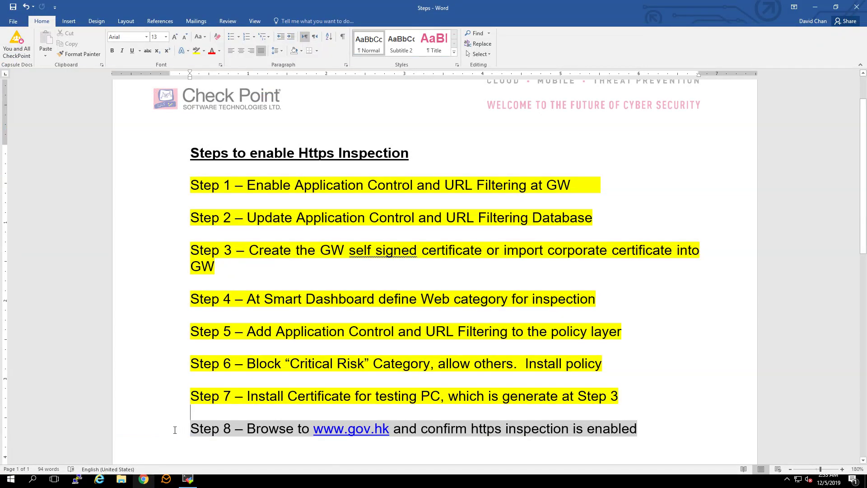
- Highlight the Step 8 line of the checklist in yellow
click(142, 431)
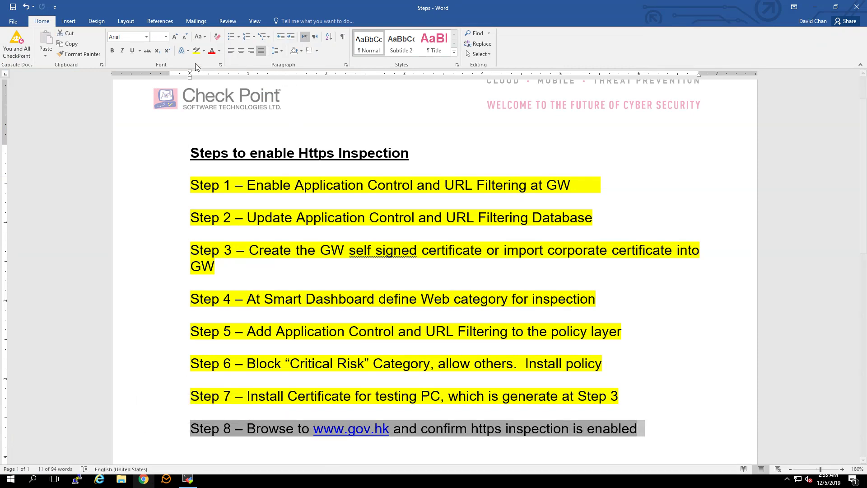
click(196, 51)
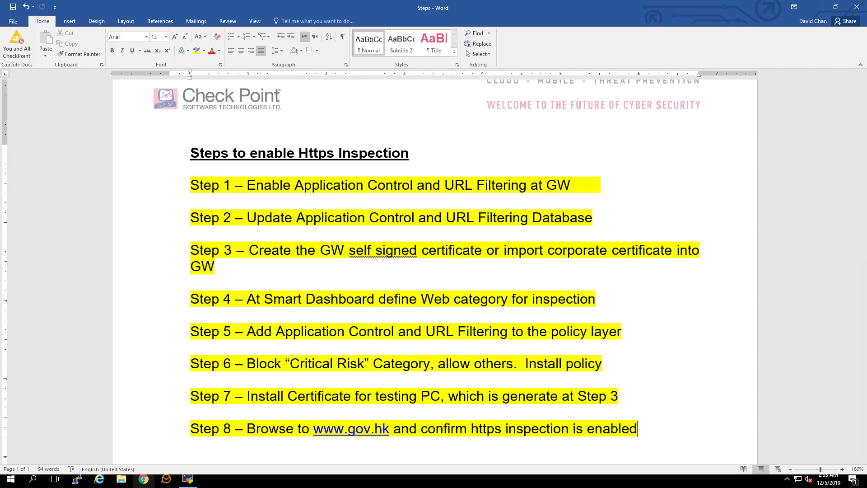
click(189, 479)
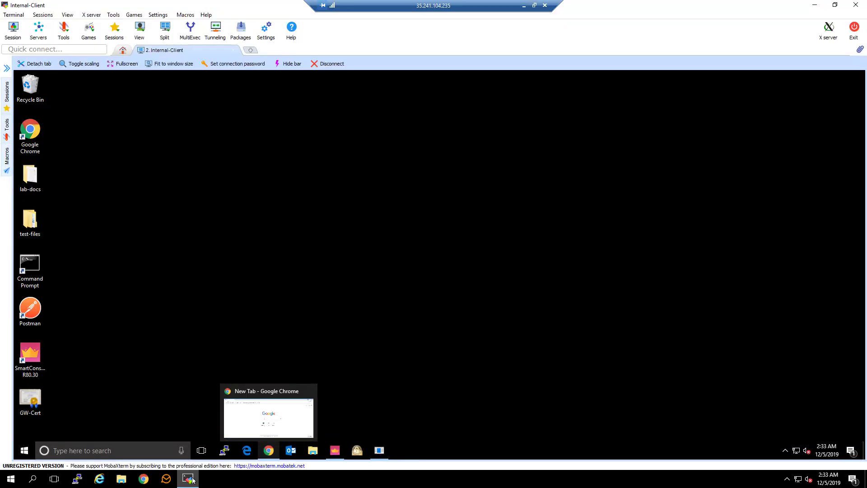
- Add the line 'Wait for a while for policy to be installed' under Step 8
click(334, 451)
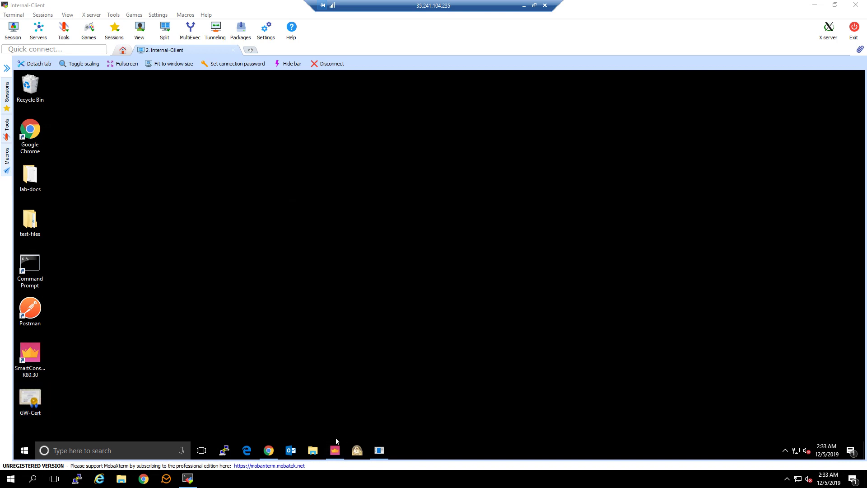
mouse_move(269, 450)
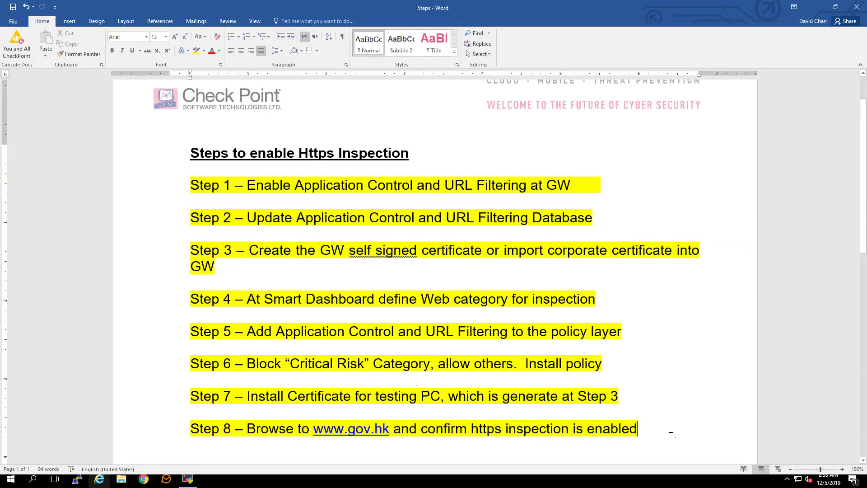
key(Return)
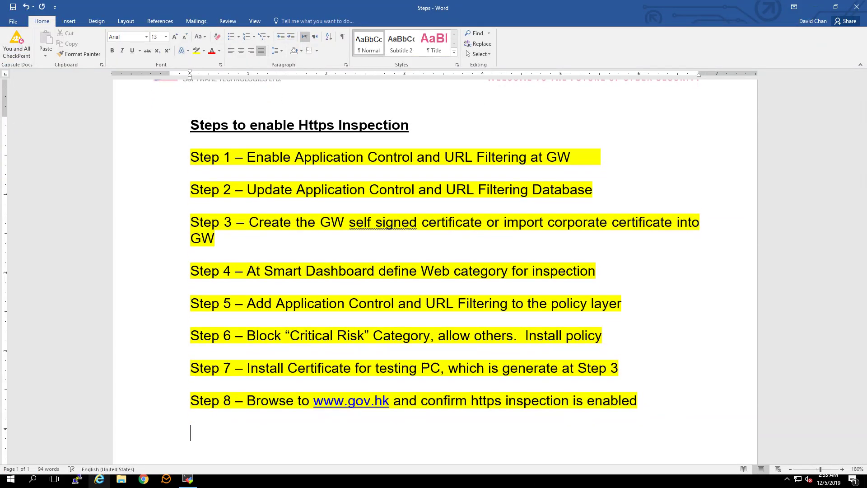
text(Wait for a wh)
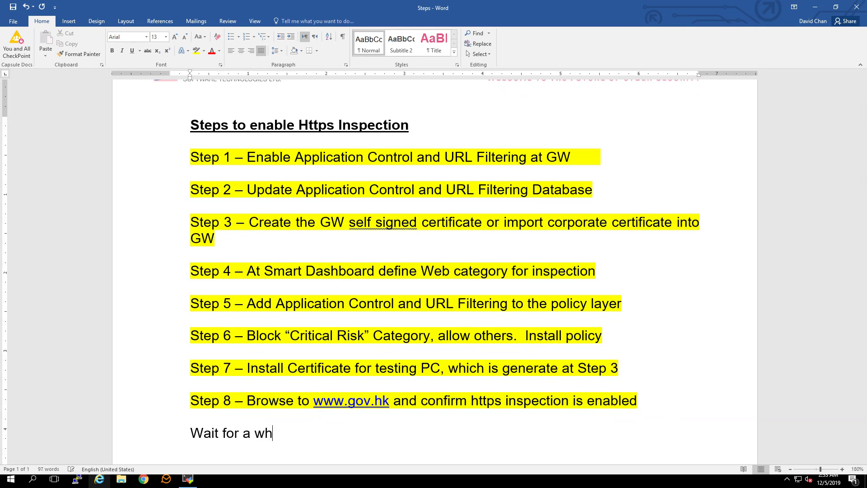
text(ile for policy to be installed…)
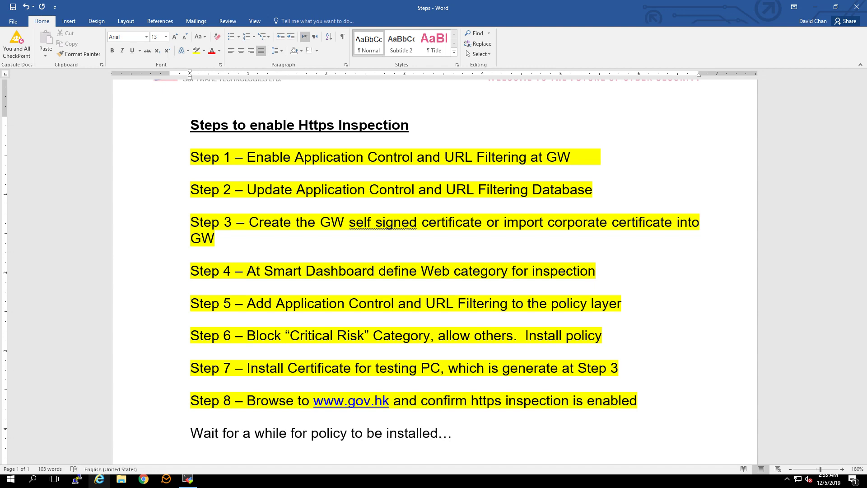
click(820, 5)
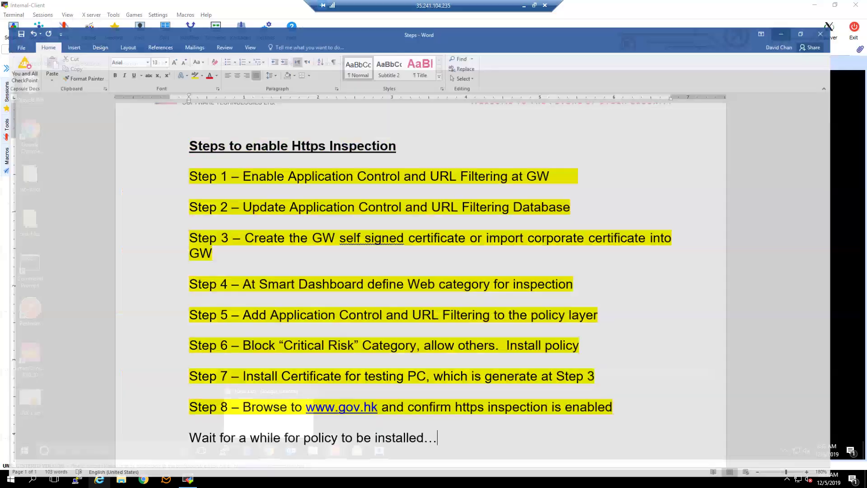
- Check Recent Tasks for the Gateway-R80.30 Standard policy install, then minimize SmartConsole
click(335, 451)
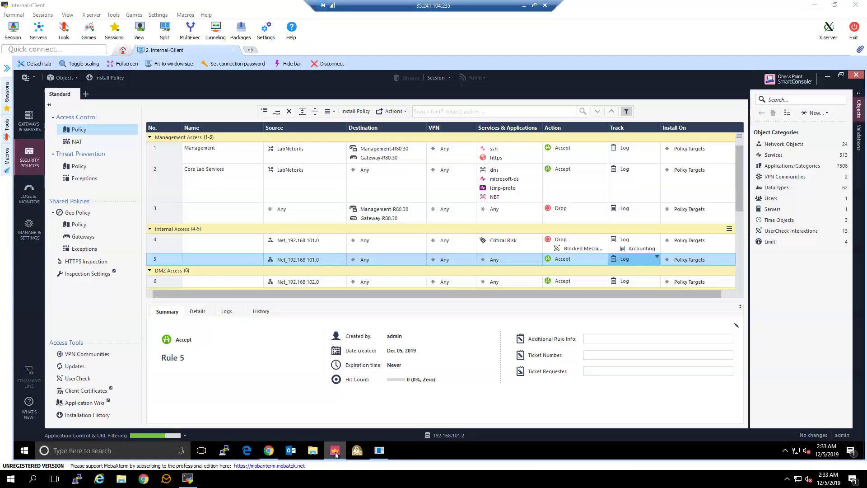
click(184, 436)
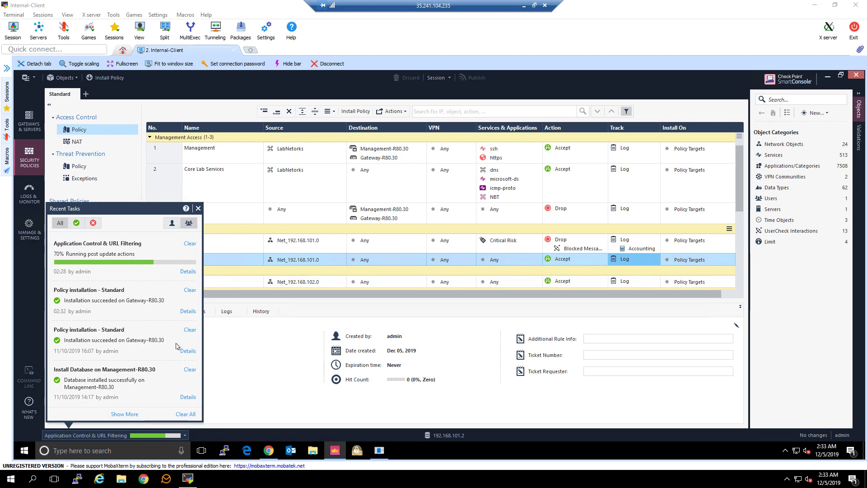
click(828, 77)
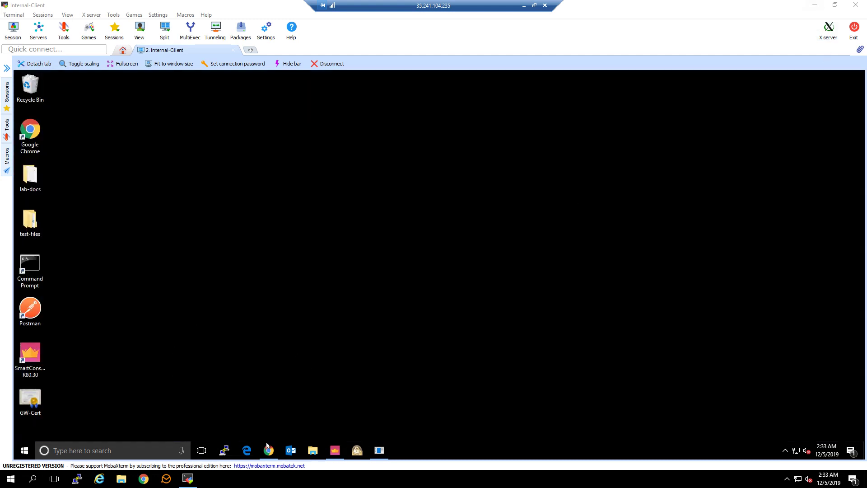
click(268, 450)
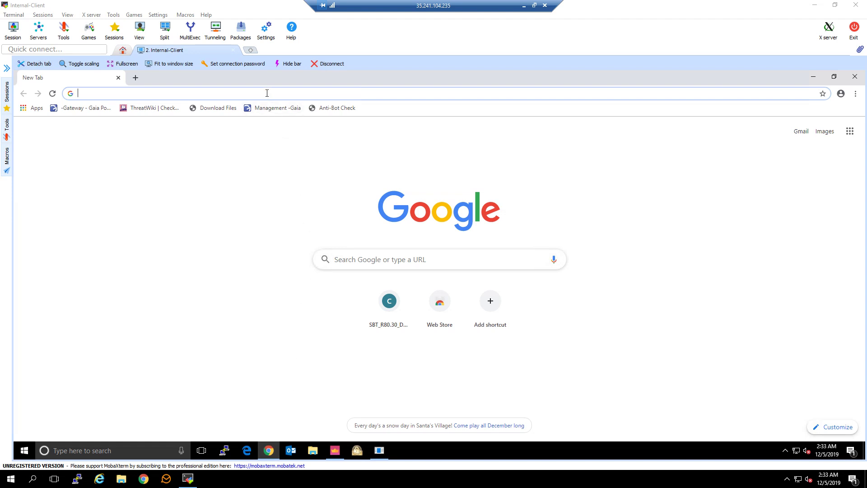
text(www.gov.hk)
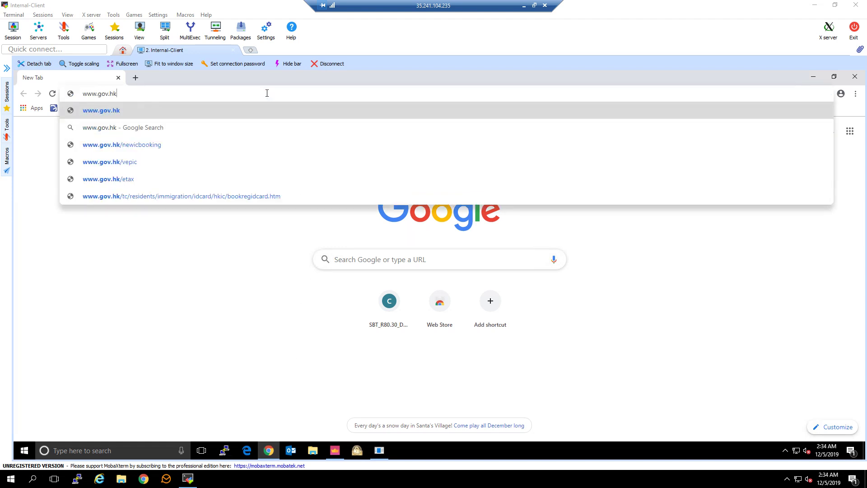
key(Return)
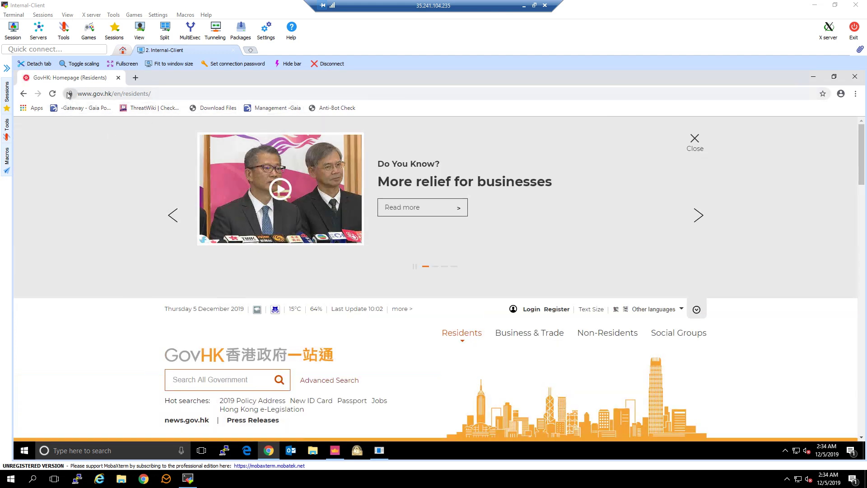
click(70, 94)
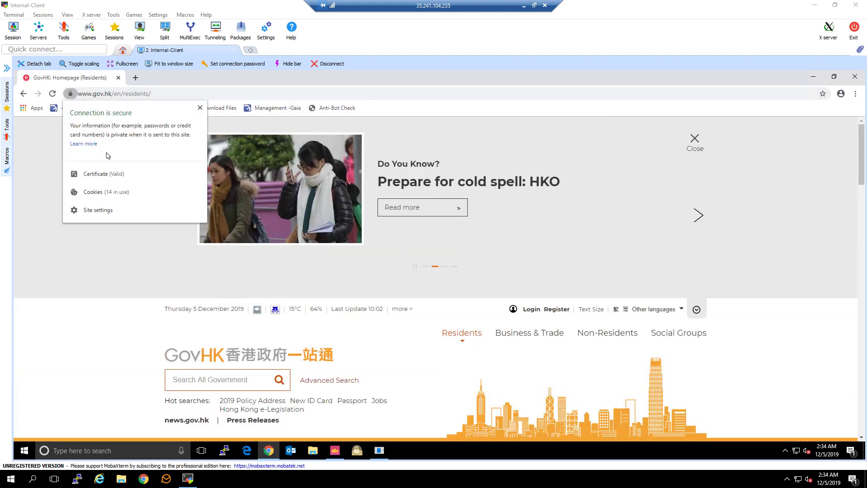
click(125, 175)
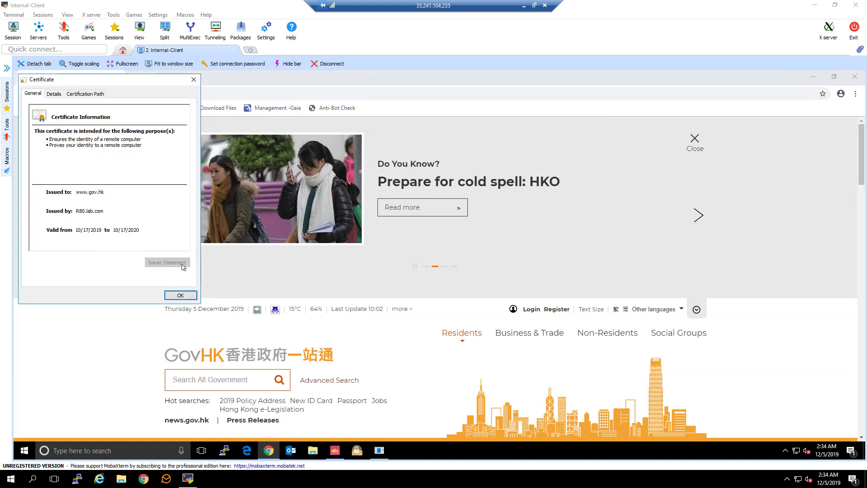
click(190, 296)
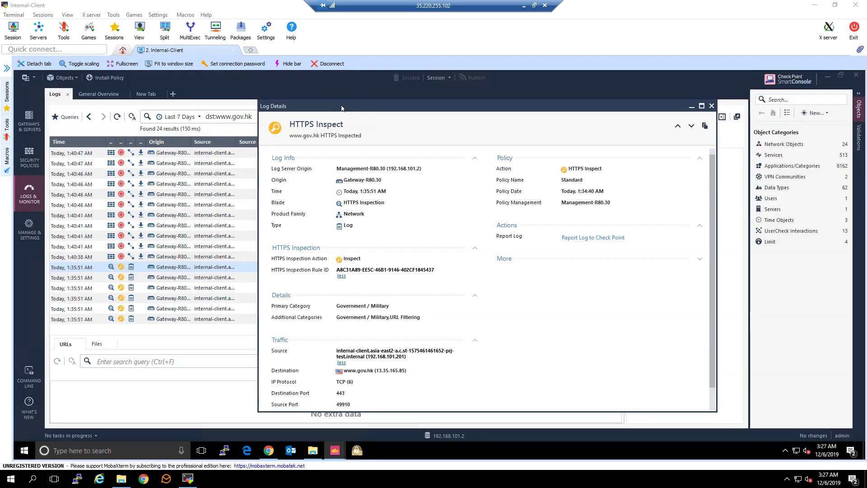
drag(342, 107, 249, 112)
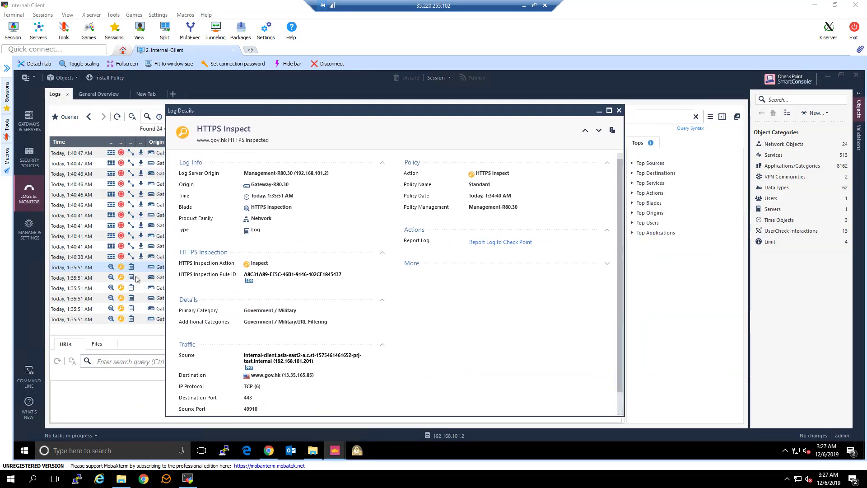